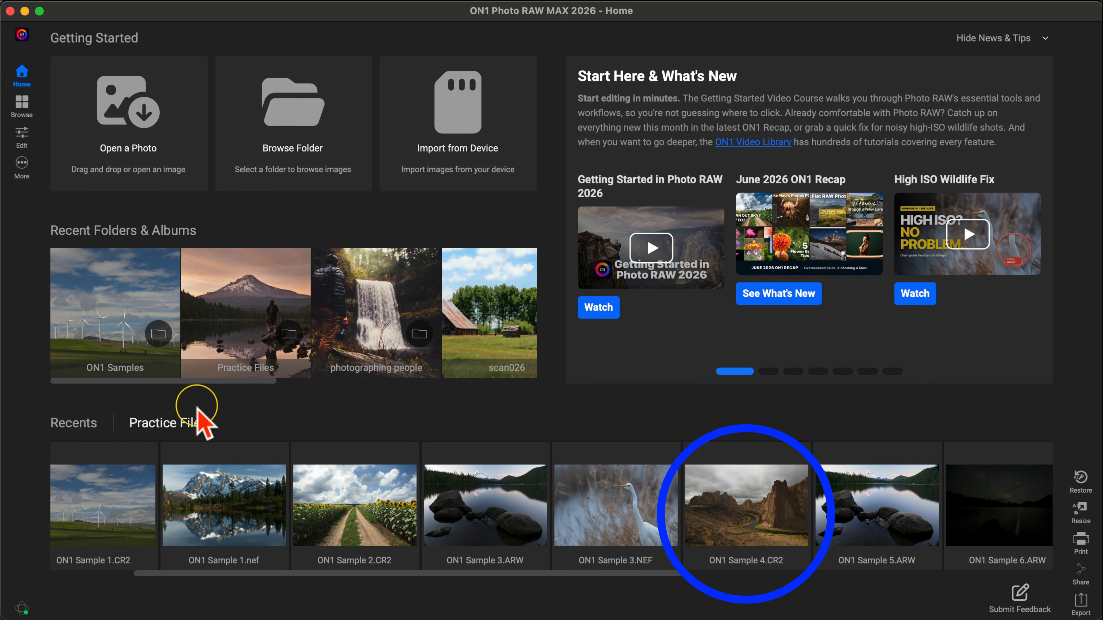
# Step: Open ON1 Sample 4.CR2 from the Practice Files for editing
pyautogui.click(175, 419)
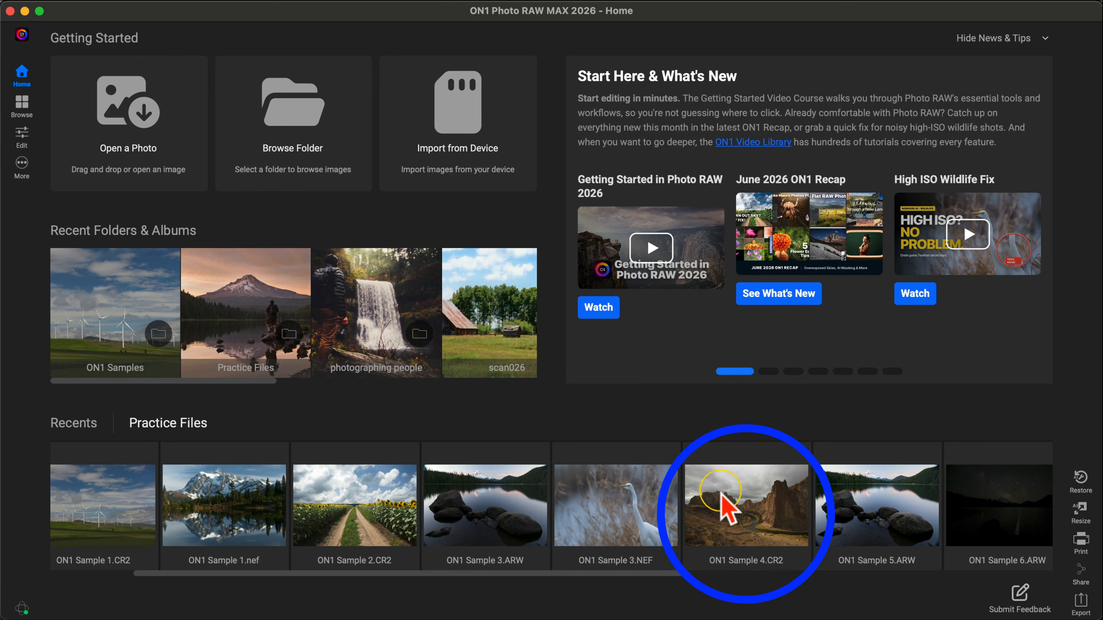
pyautogui.click(738, 499)
pyautogui.click(737, 503)
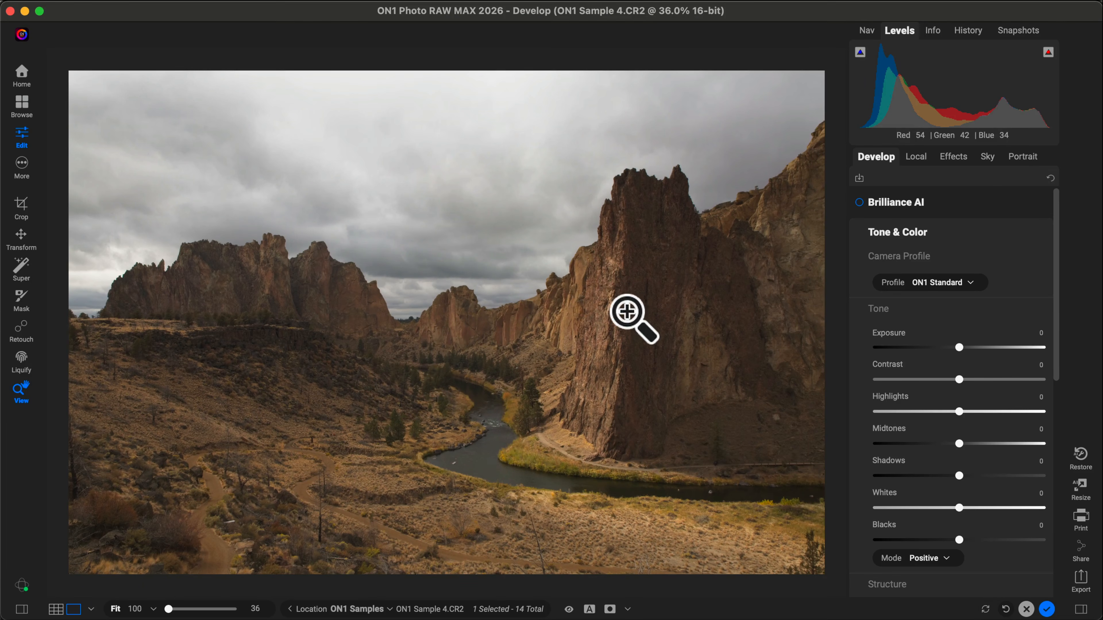
pyautogui.press('\\')
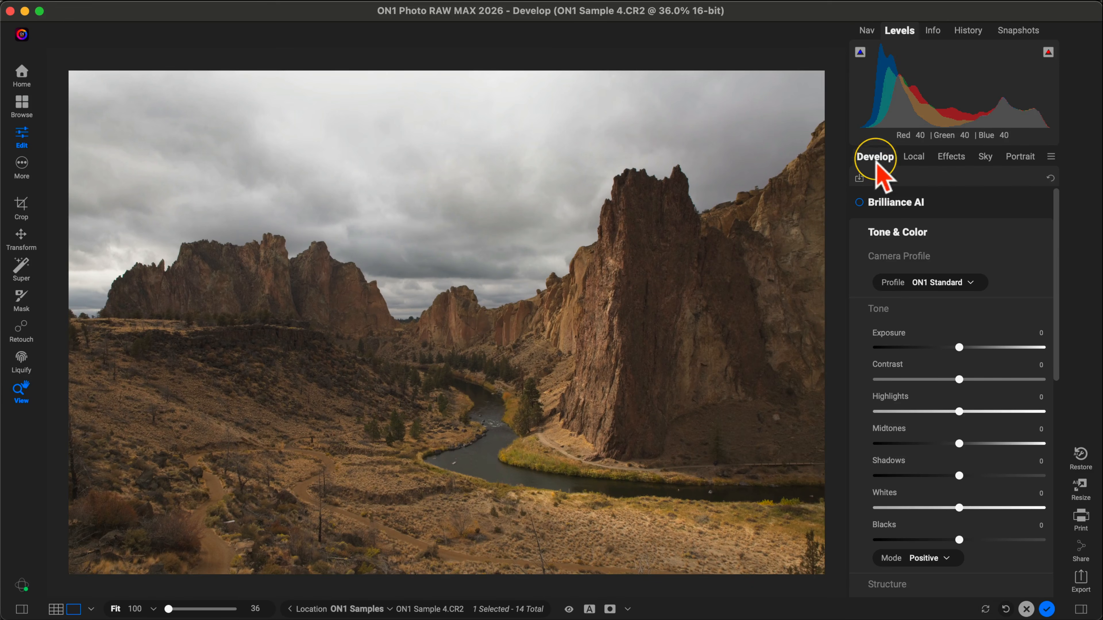
# Step: Open the Sky Swap AI settings and inspect the automatic sky mask over the photo, returning to the normal image view
pyautogui.click(986, 165)
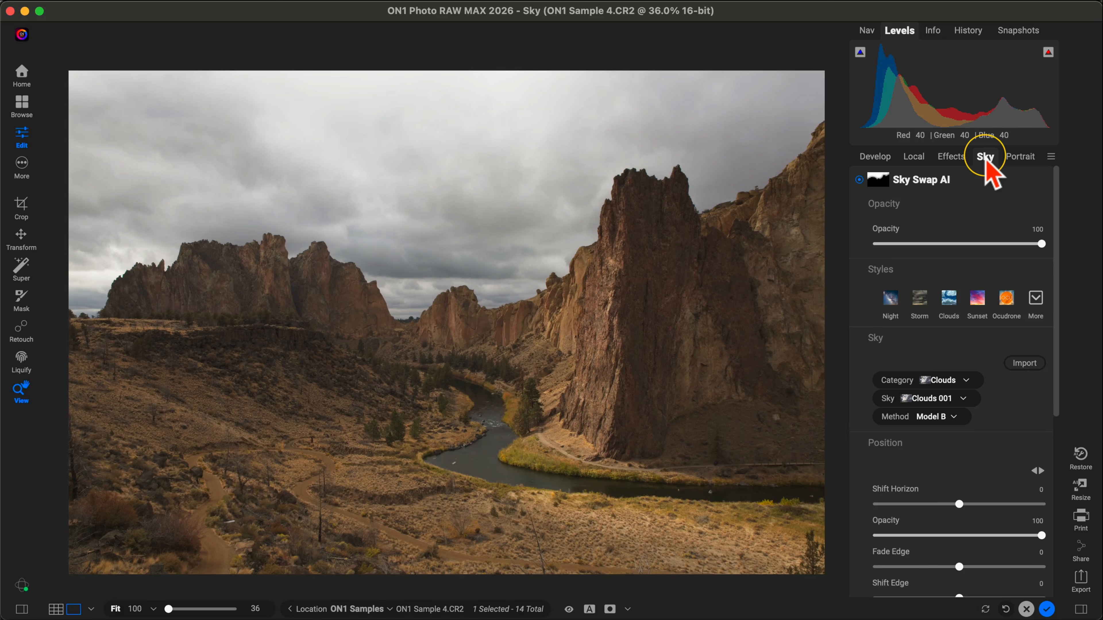
pyautogui.press('super+m')
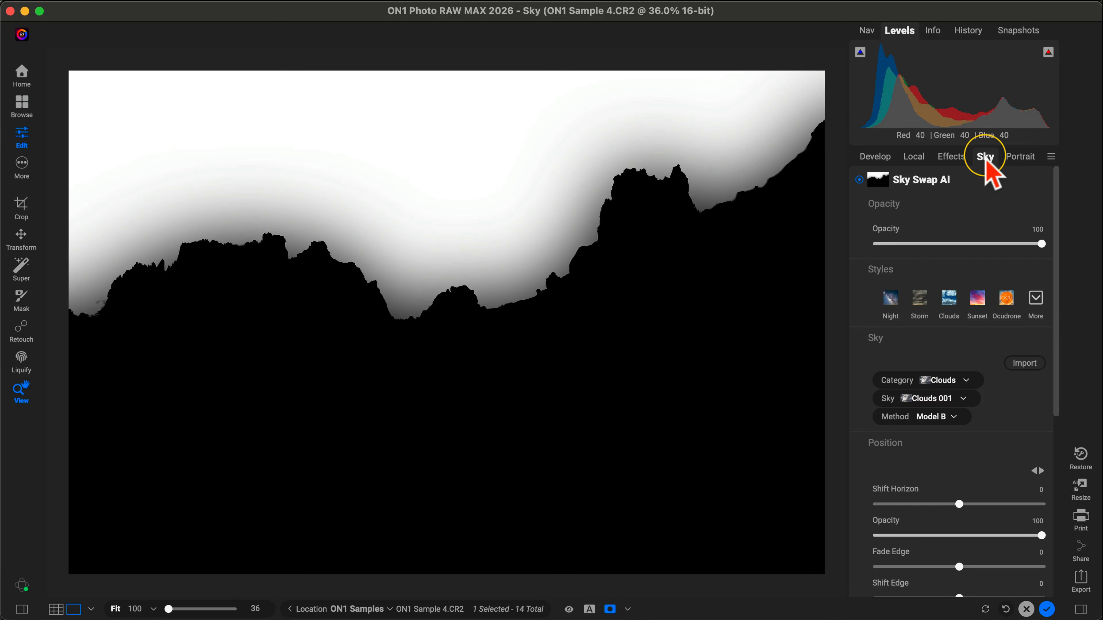
pyautogui.press('super+m')
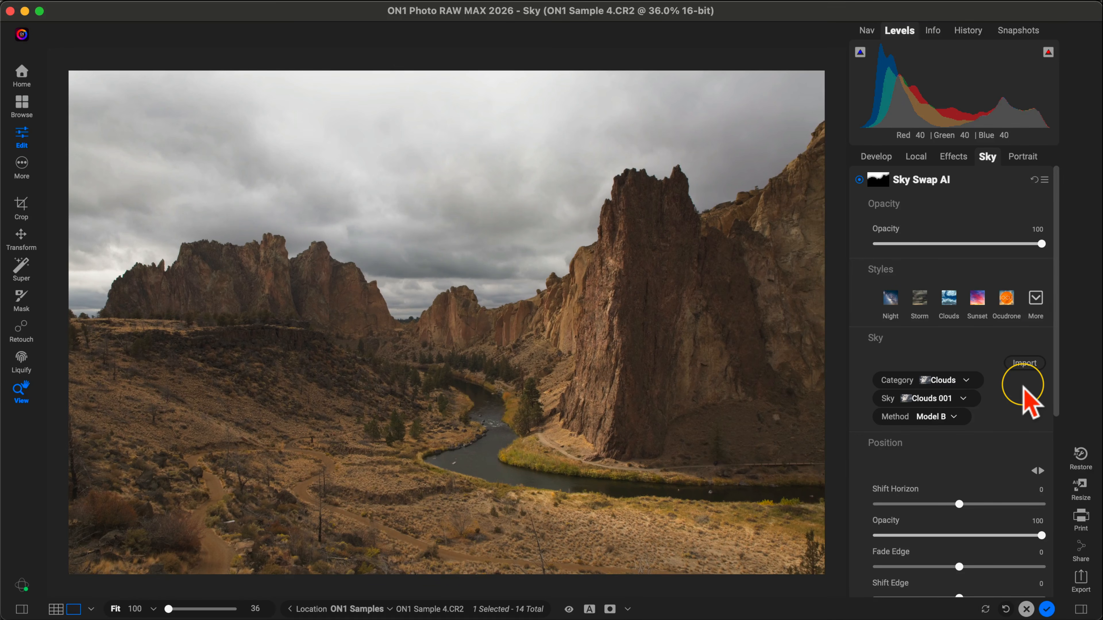
# Step: Preview the OcuDrone Majestic Blue sky category and set the replacement sky's category to OcuDrone Seriously Stormy
pyautogui.click(966, 381)
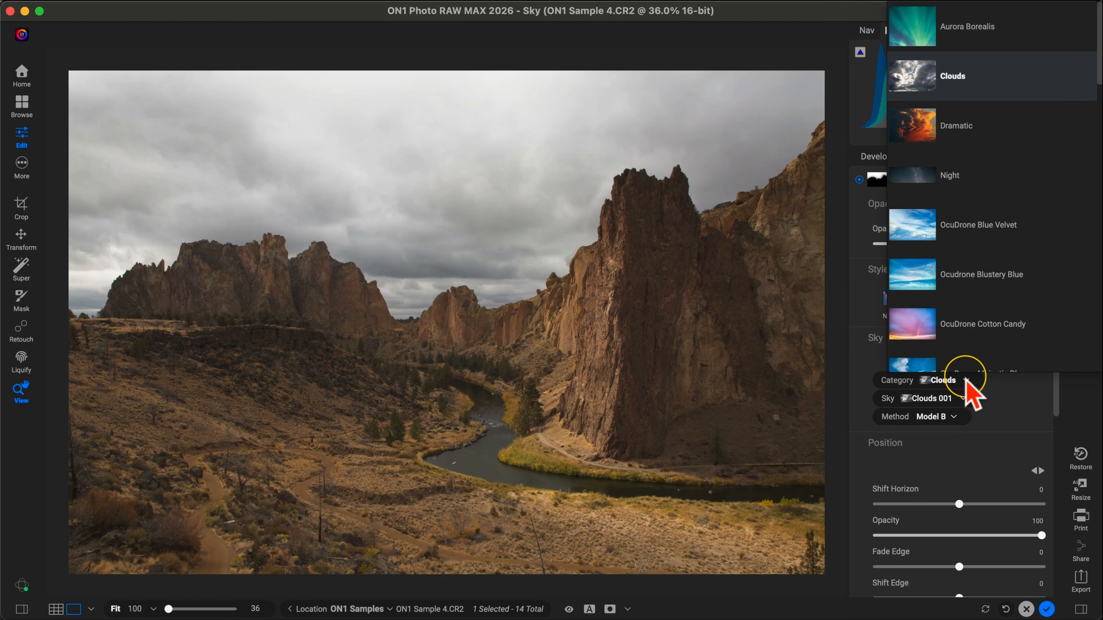
pyautogui.scroll(-3, 957, 280)
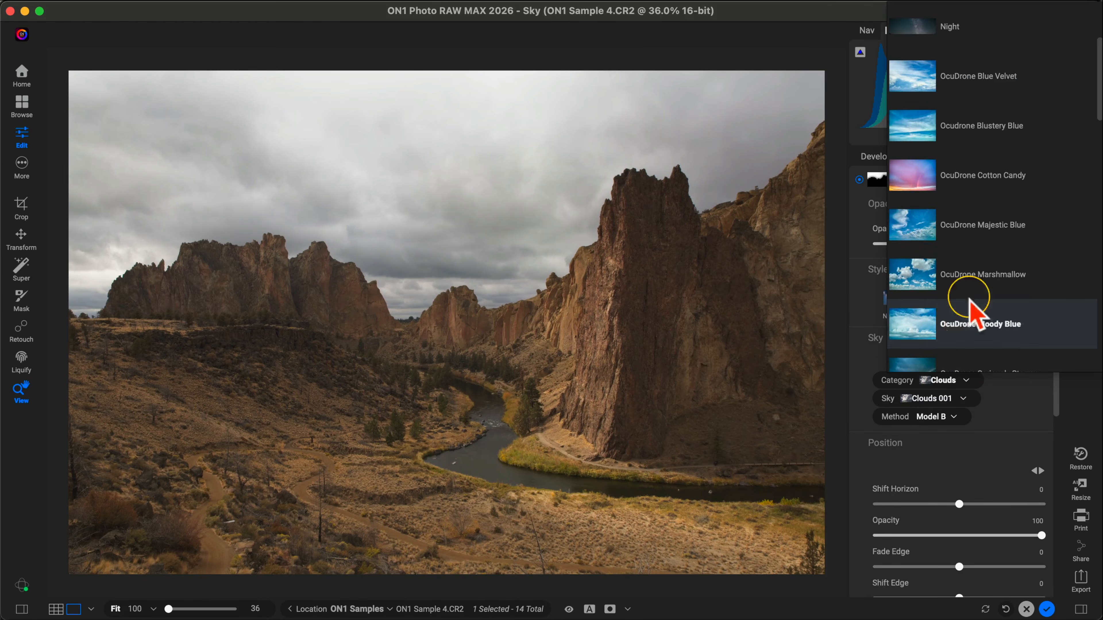
pyautogui.scroll(-1, 972, 205)
pyautogui.click(973, 198)
pyautogui.scroll(-3, 973, 204)
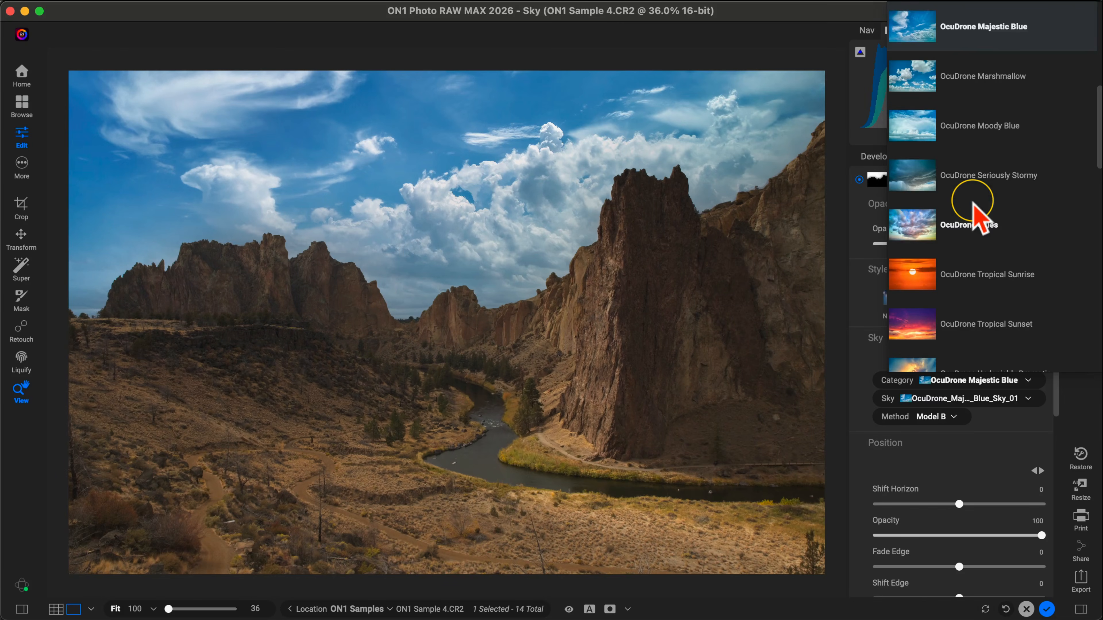
pyautogui.click(956, 176)
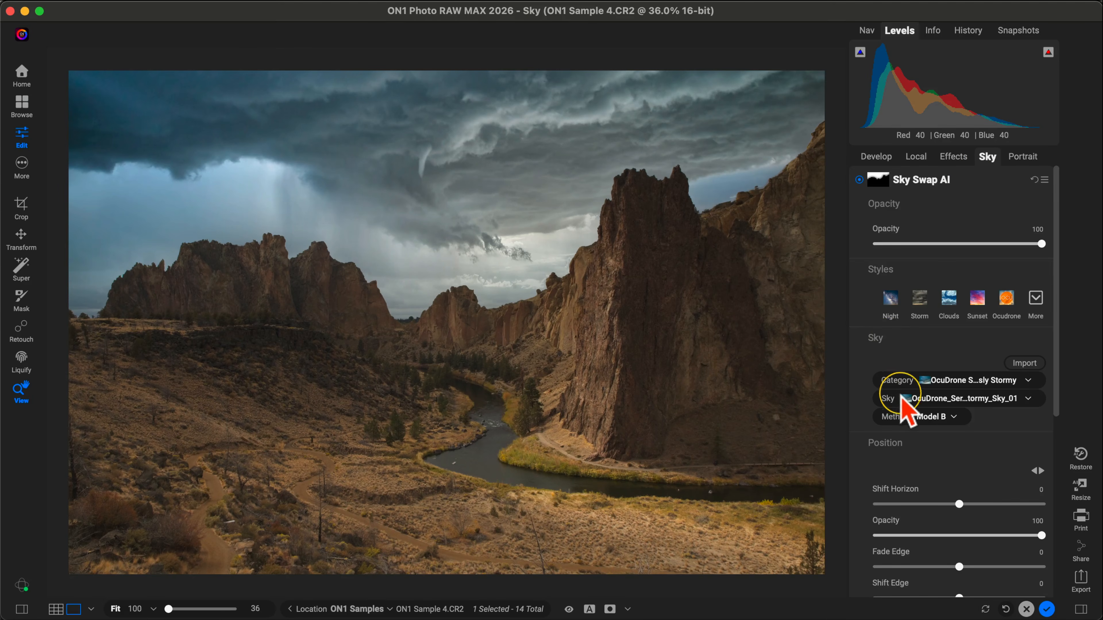
# Step: Try Seriously Stormy skies 08, 09, 10 and 11 on the photo, and return to OcuDrone_Seriously_Stormy_Sky_01
pyautogui.click(948, 399)
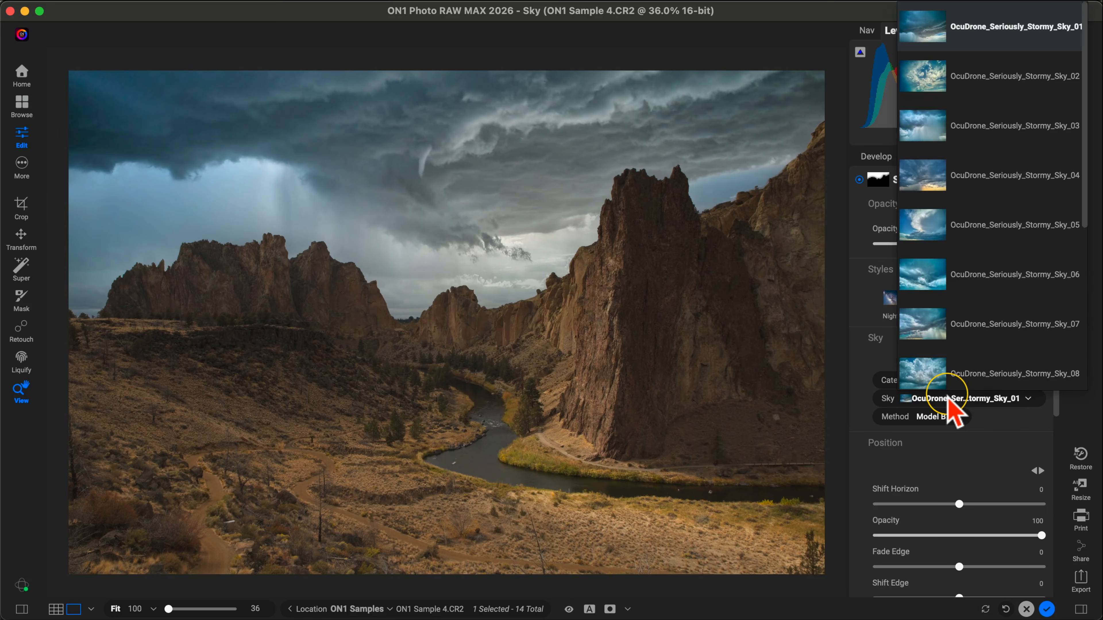
pyautogui.scroll(-5, 941, 291)
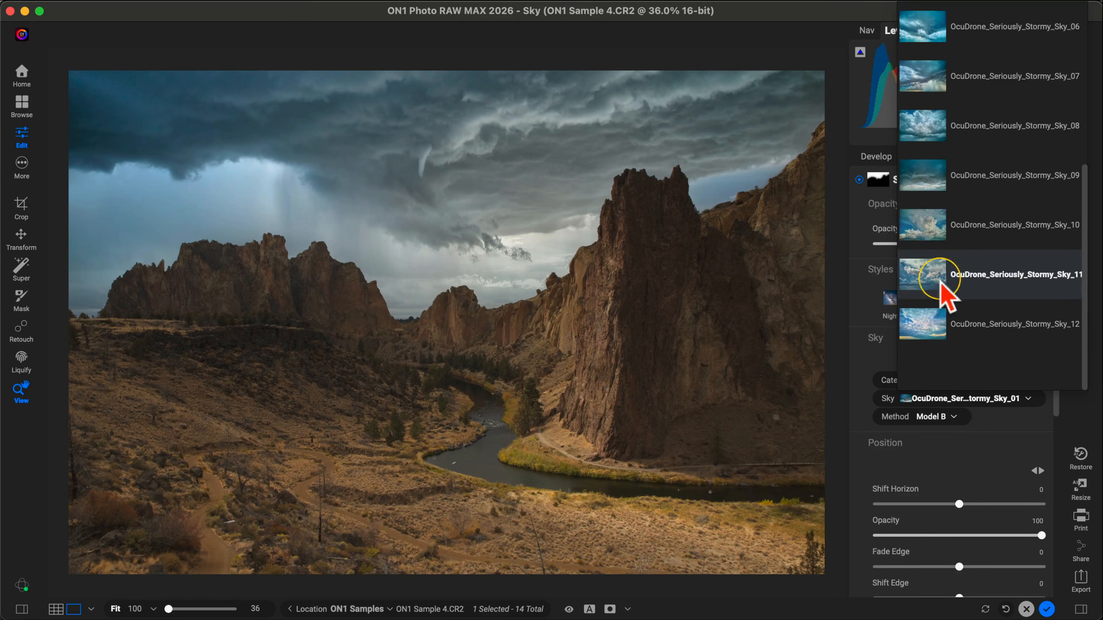
pyautogui.click(938, 126)
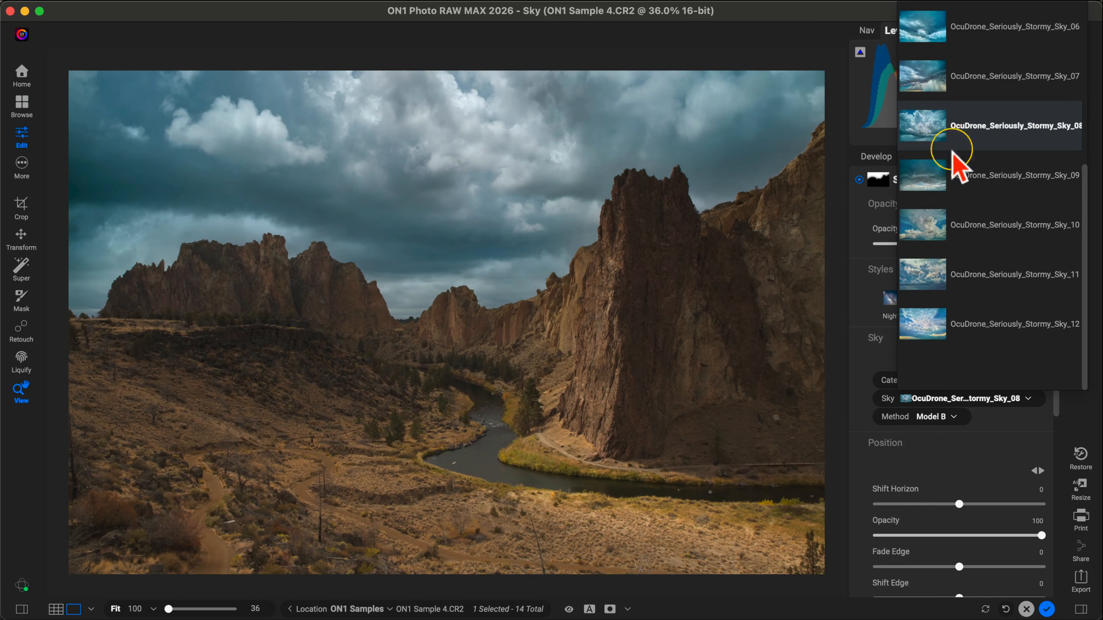
pyautogui.click(967, 176)
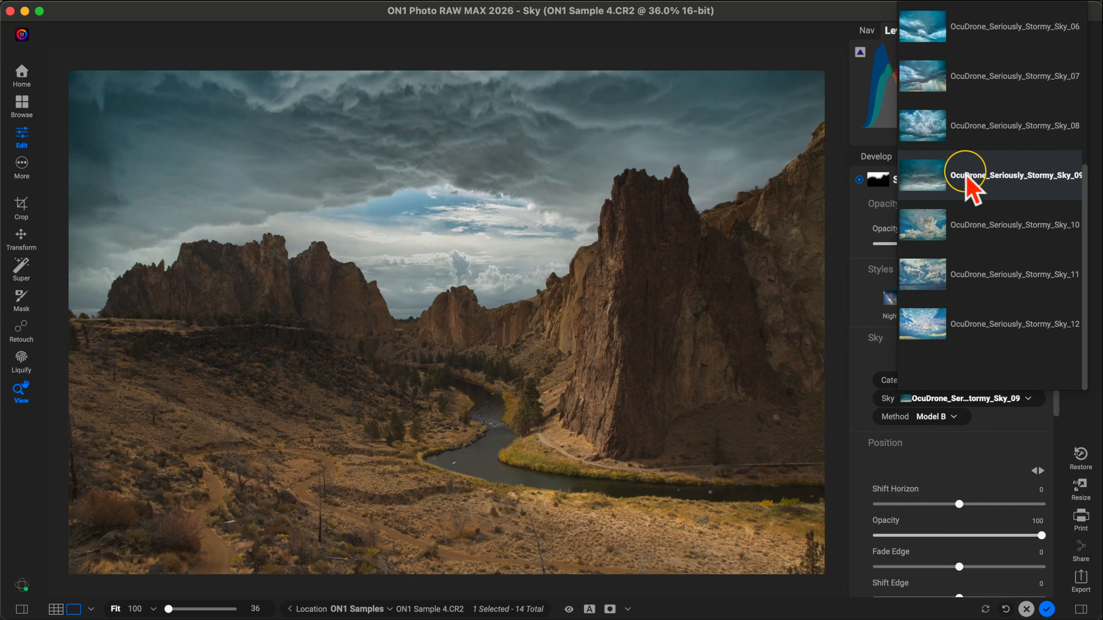
pyautogui.click(977, 221)
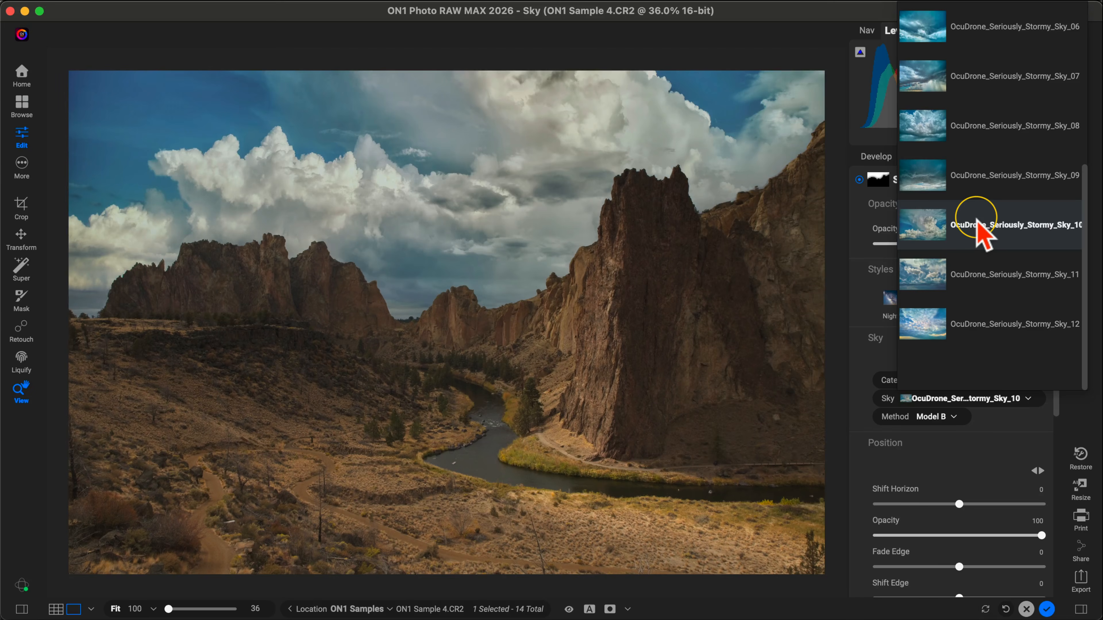
pyautogui.click(977, 264)
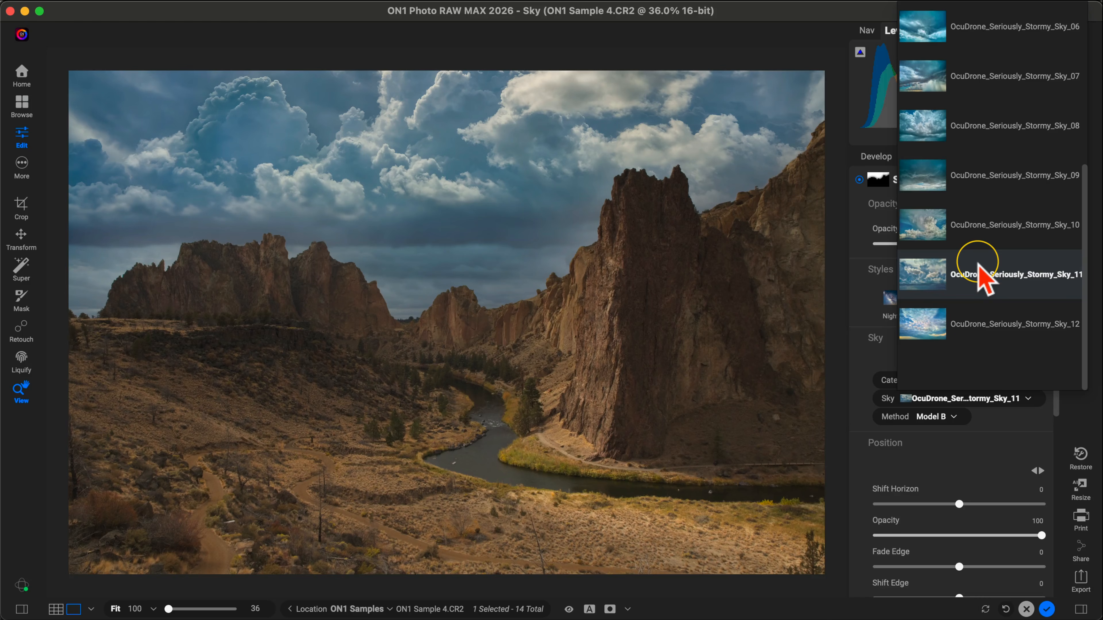
pyautogui.scroll(5, 979, 266)
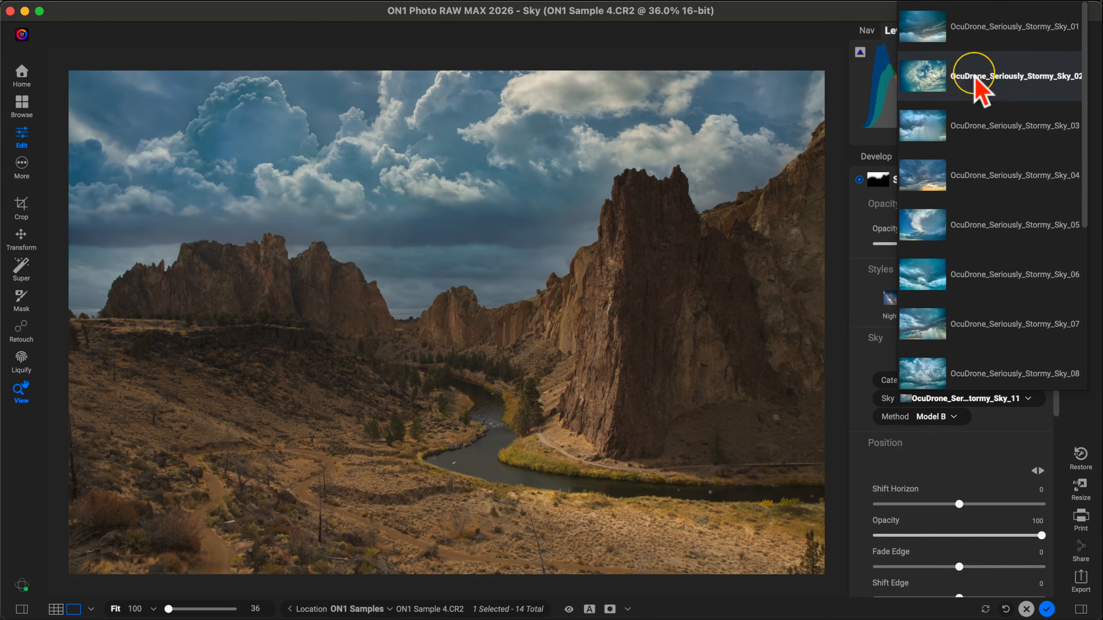
pyautogui.click(997, 31)
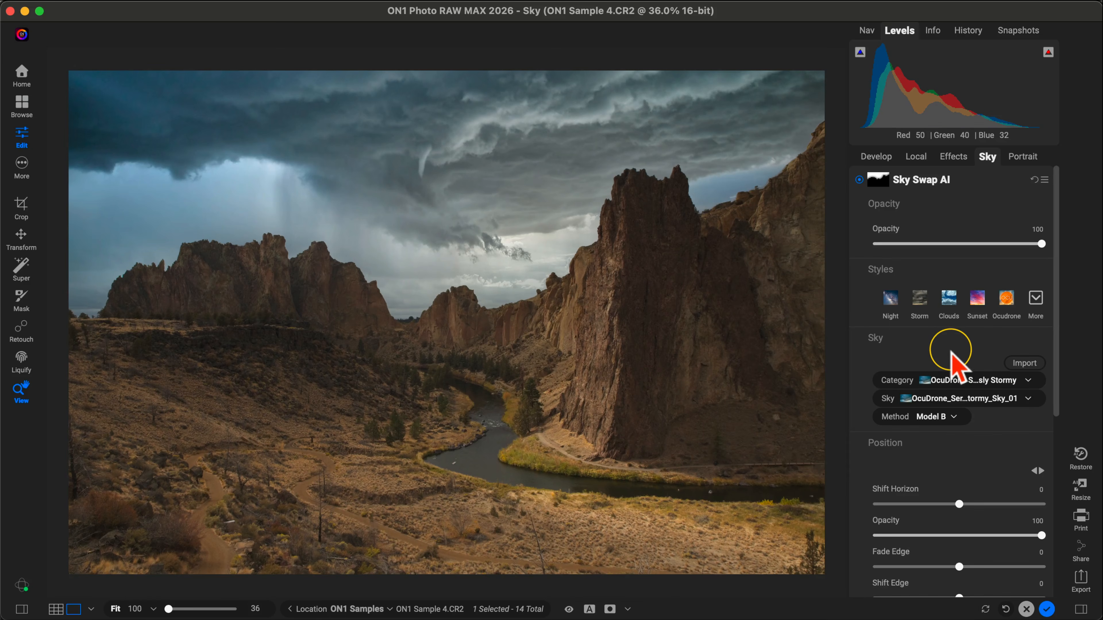
# Step: Look over the Sky Swap position and appearance settings and raise the replacement sky's Warmth to 70
pyautogui.click(948, 298)
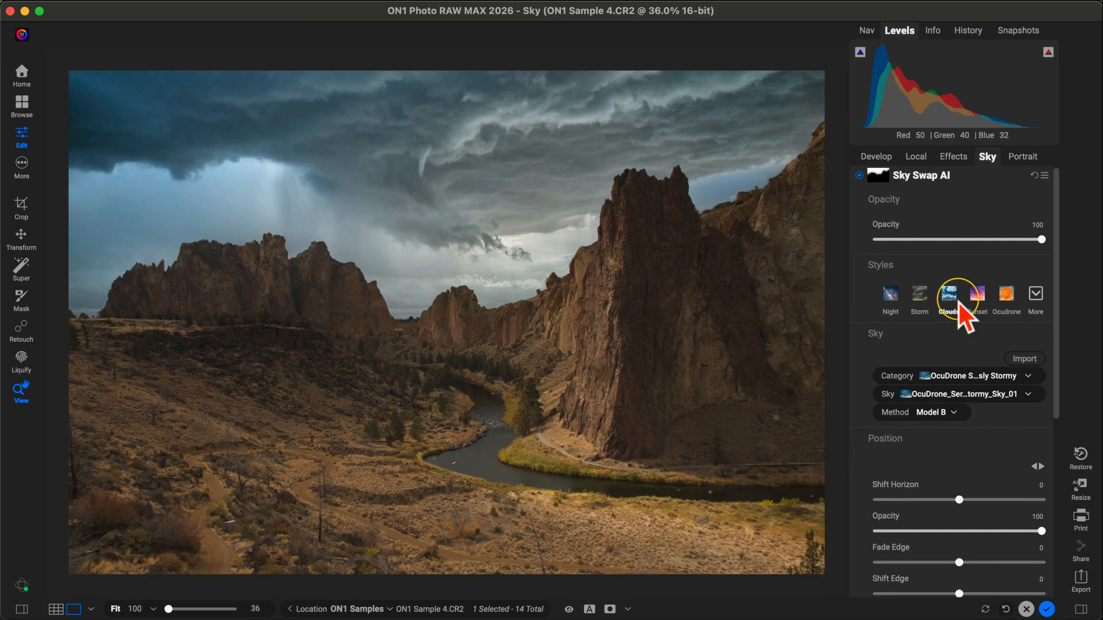
pyautogui.scroll(-3, 960, 304)
pyautogui.scroll(-5, 959, 304)
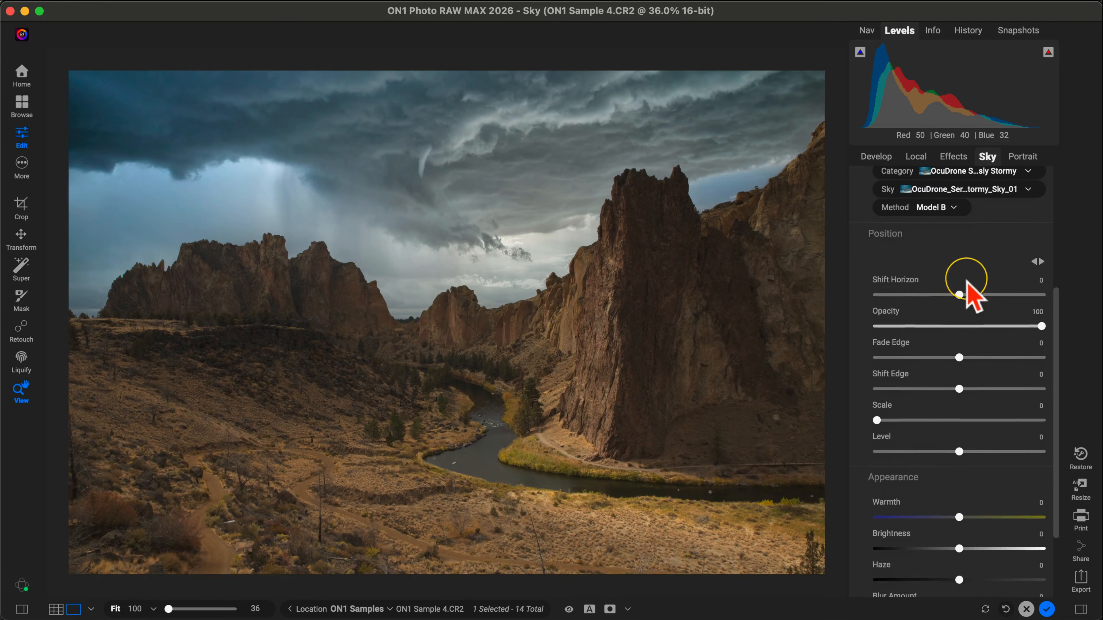
pyautogui.scroll(-3, 936, 282)
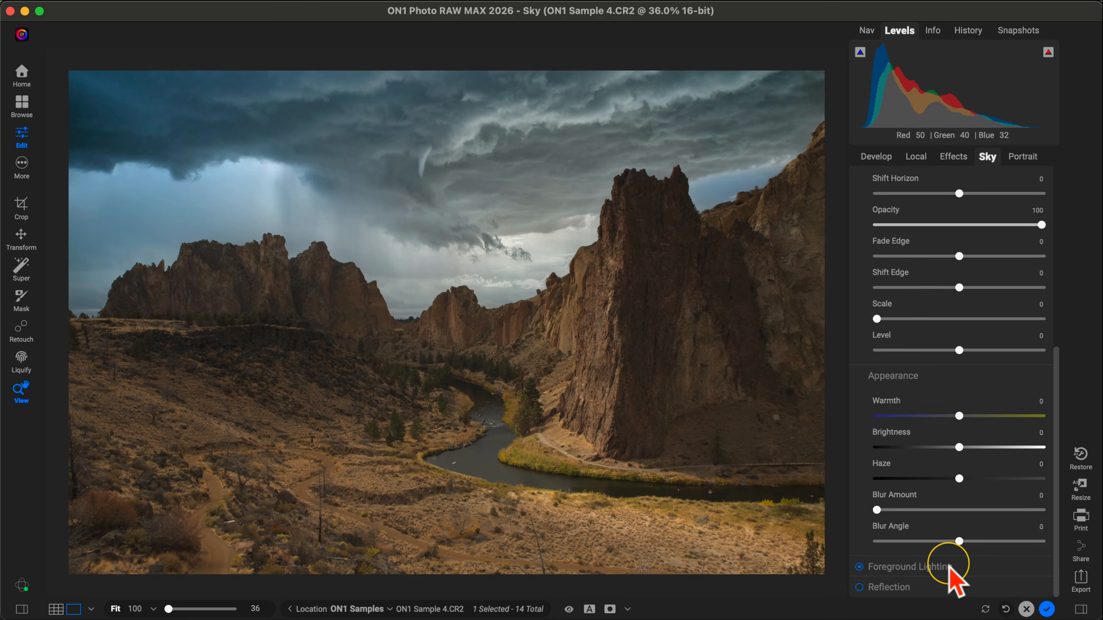
pyautogui.scroll(1, 951, 575)
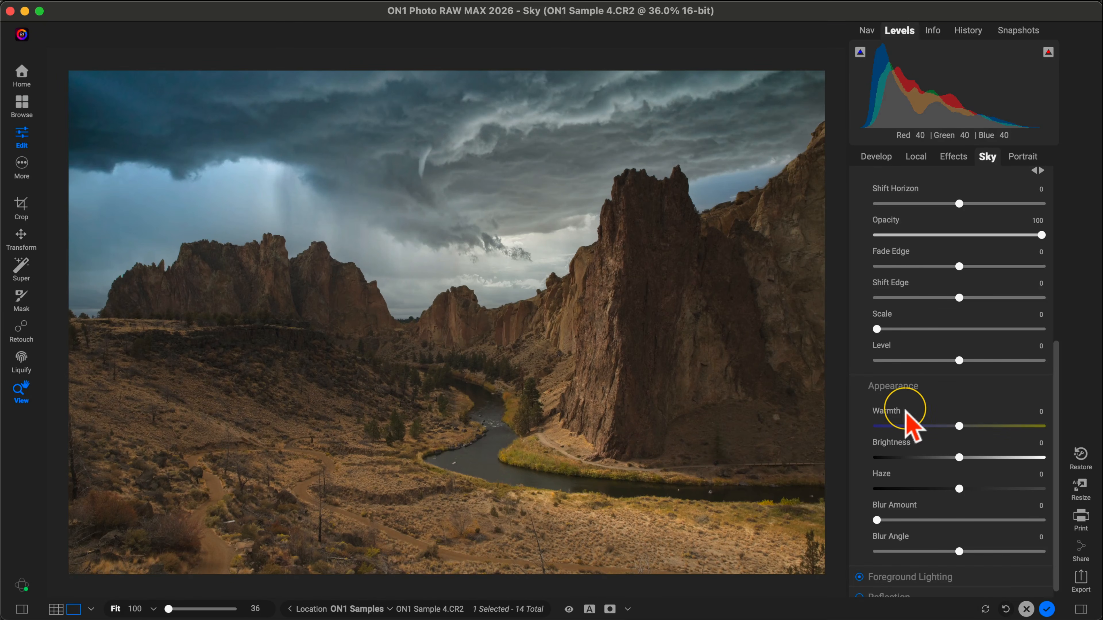
pyautogui.moveTo(961, 426); pyautogui.dragTo(1029, 427)
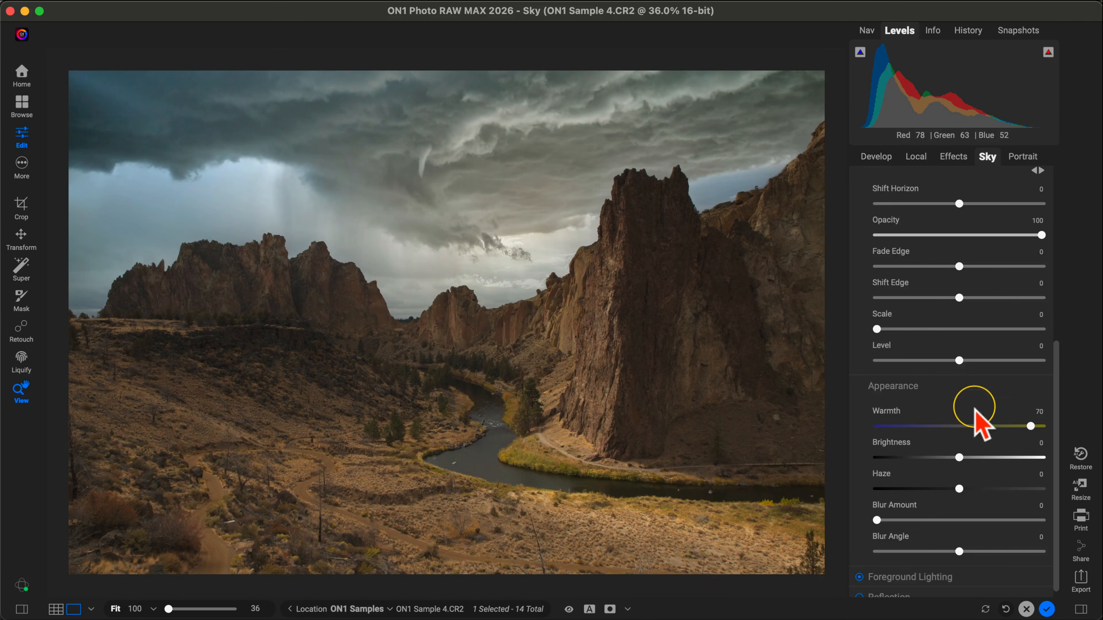
# Step: Turn Sky Swap AI off and back on to compare the photo with and without the replacement sky
pyautogui.scroll(10, 979, 400)
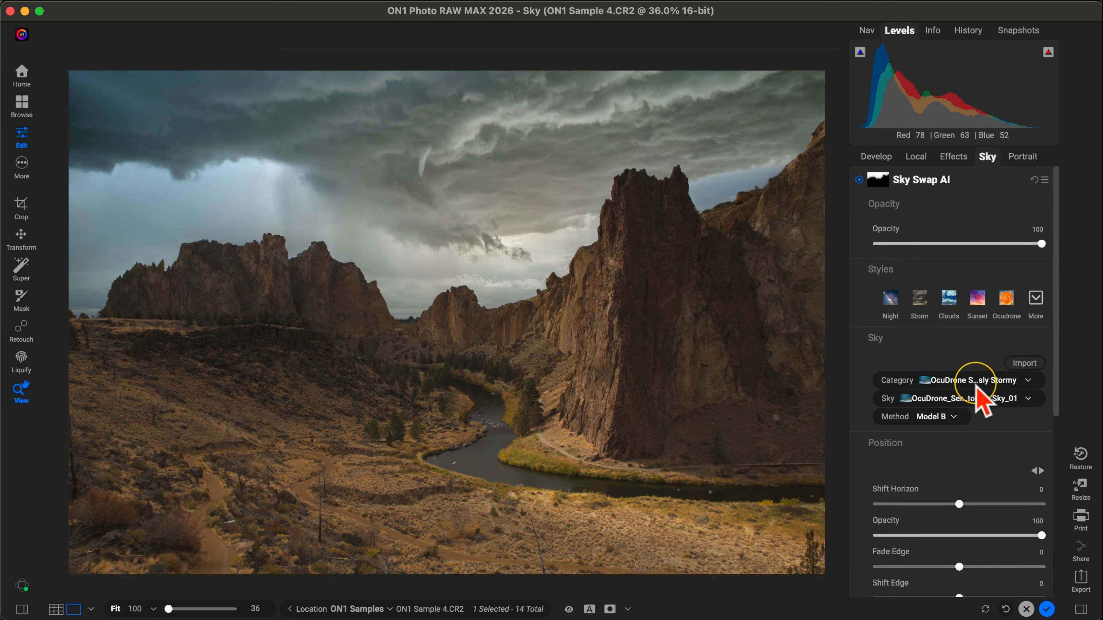
pyautogui.click(858, 180)
pyautogui.click(860, 181)
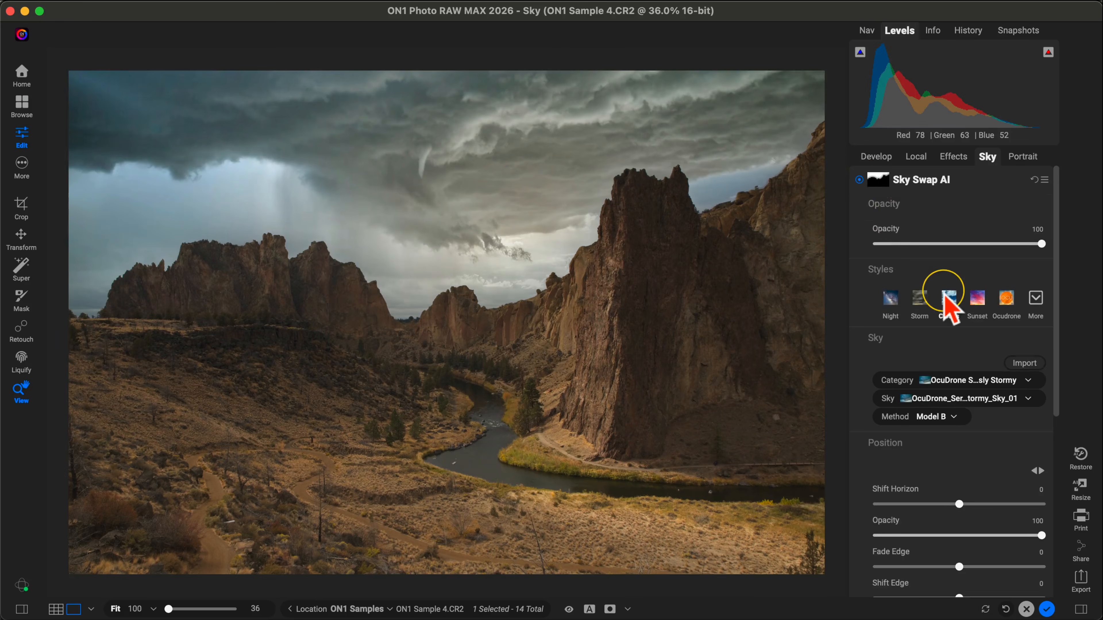
# Step: Reset the replacement sky's Warmth to compare the difference, and set it back to 70
pyautogui.scroll(-8, 946, 304)
pyautogui.doubleClick(884, 402)
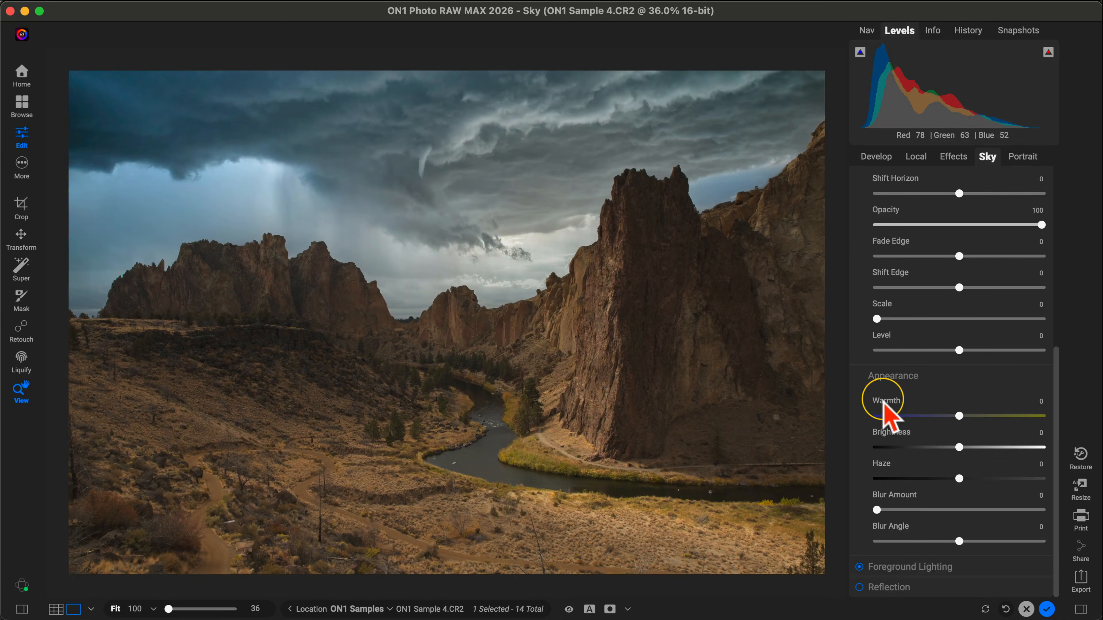
pyautogui.moveTo(959, 416); pyautogui.dragTo(1030, 418)
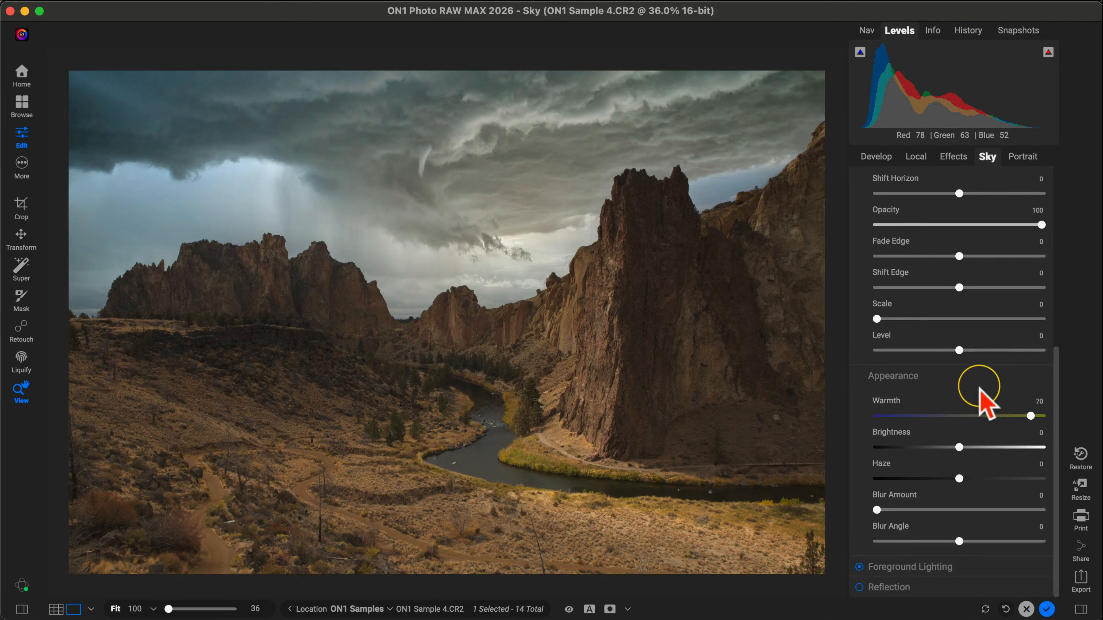
pyautogui.scroll(8, 982, 394)
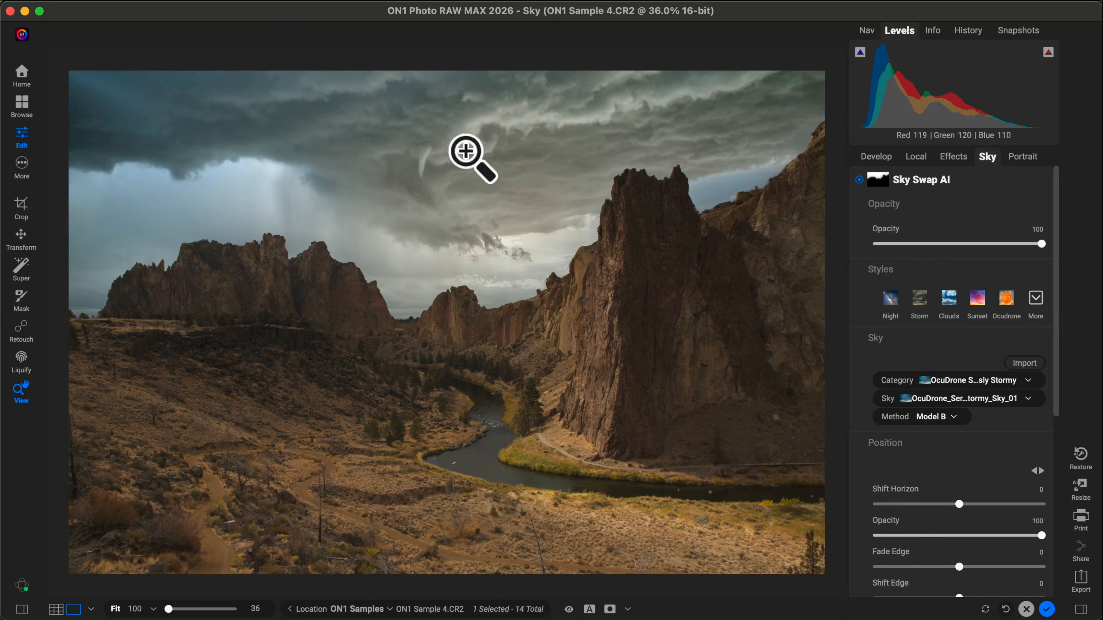
# Step: In the Develop tone adjustments, set the photo's Contrast to 45 and Midtones to 23
pyautogui.click(877, 159)
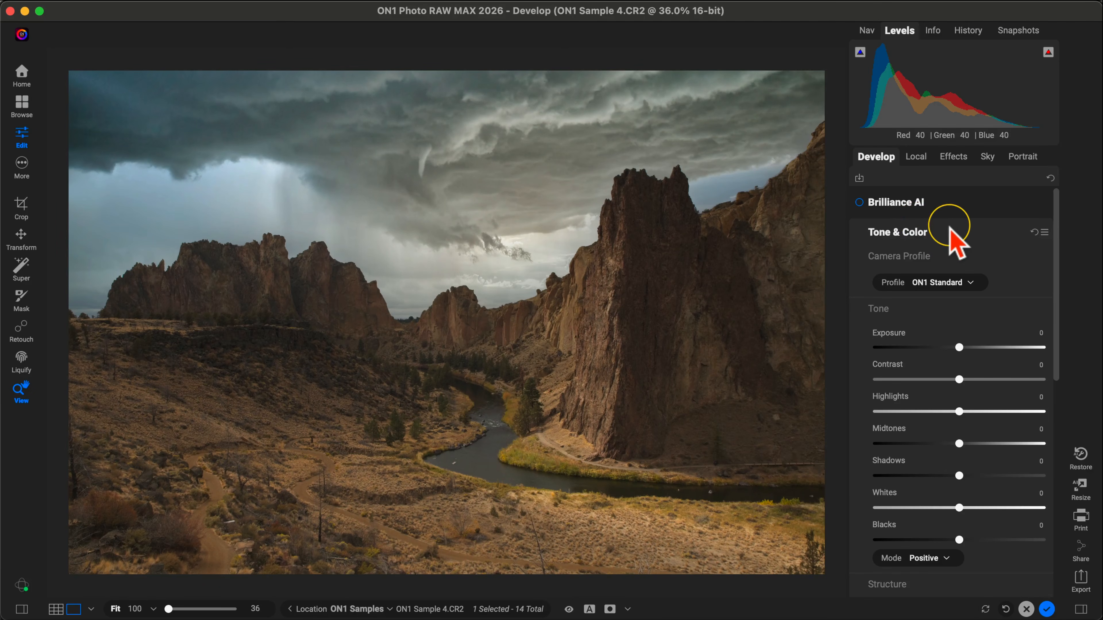
pyautogui.scroll(-3, 949, 230)
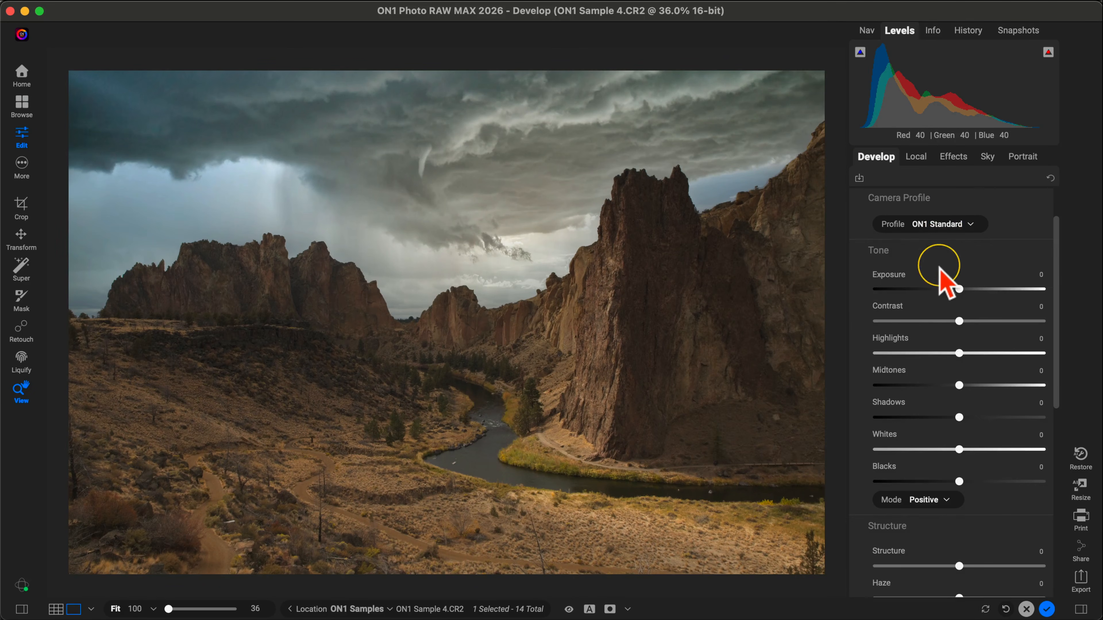
pyautogui.moveTo(959, 321); pyautogui.dragTo(996, 321)
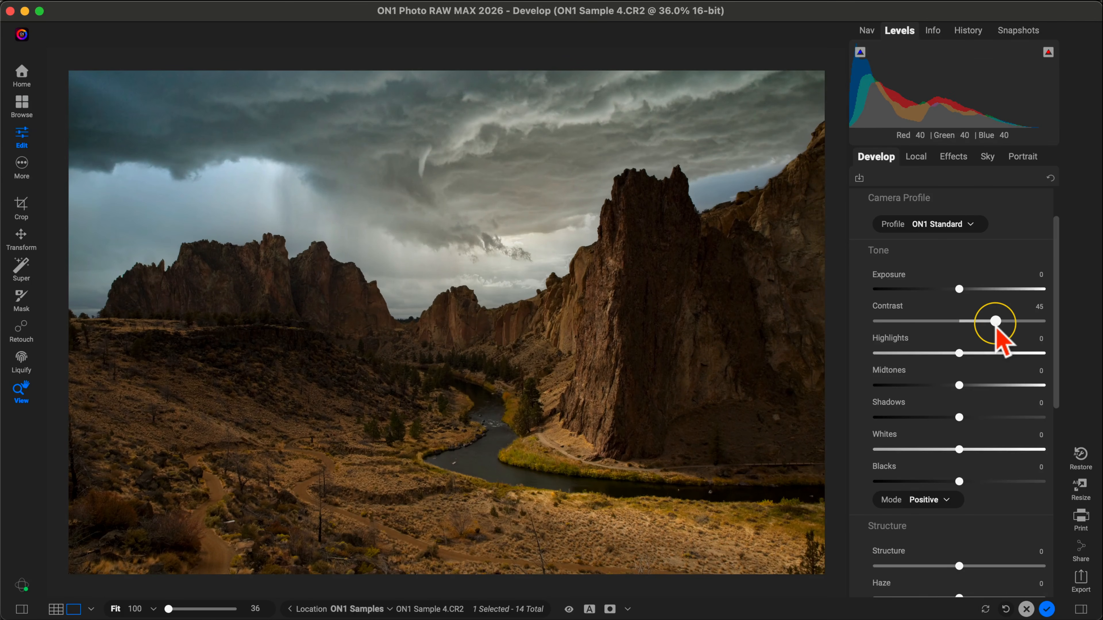
pyautogui.moveTo(980, 385)
pyautogui.mouseDown()
pyautogui.moveTo(961, 385)
pyautogui.moveTo(978, 385)
pyautogui.mouseUp()
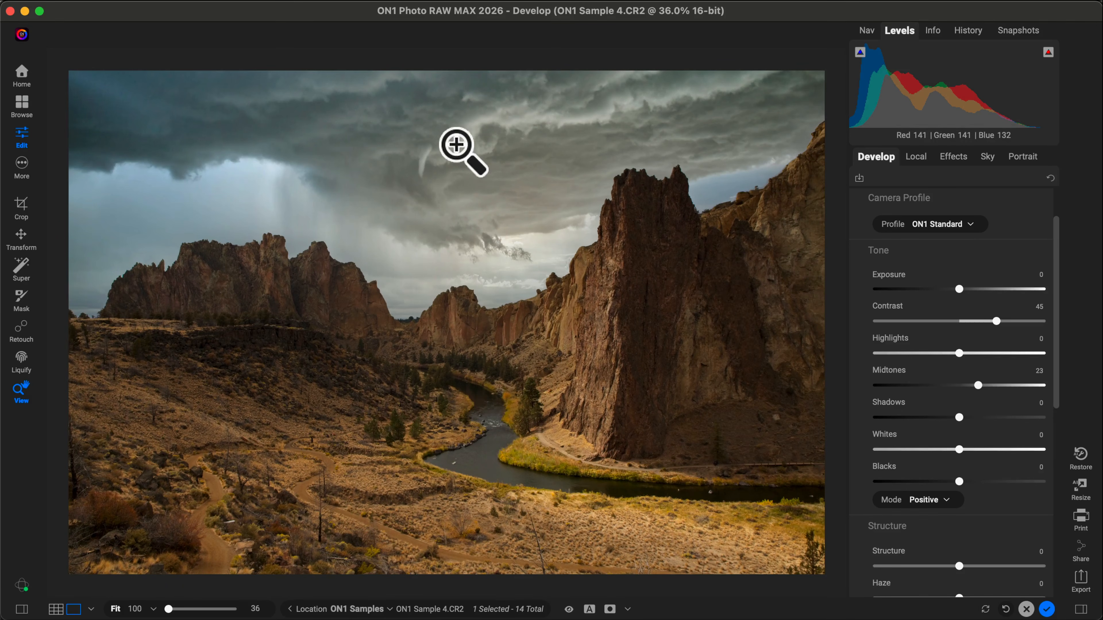
# Step: Cool the photo's white balance by setting the colour Temperature to 4838
pyautogui.scroll(-4, 926, 266)
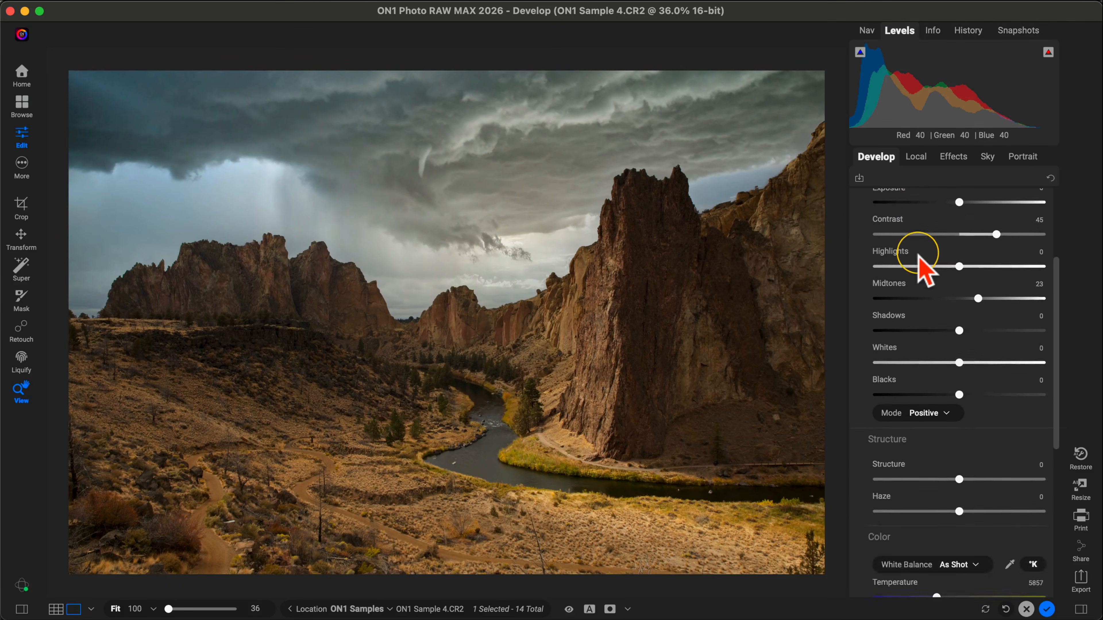
pyautogui.scroll(-10, 918, 261)
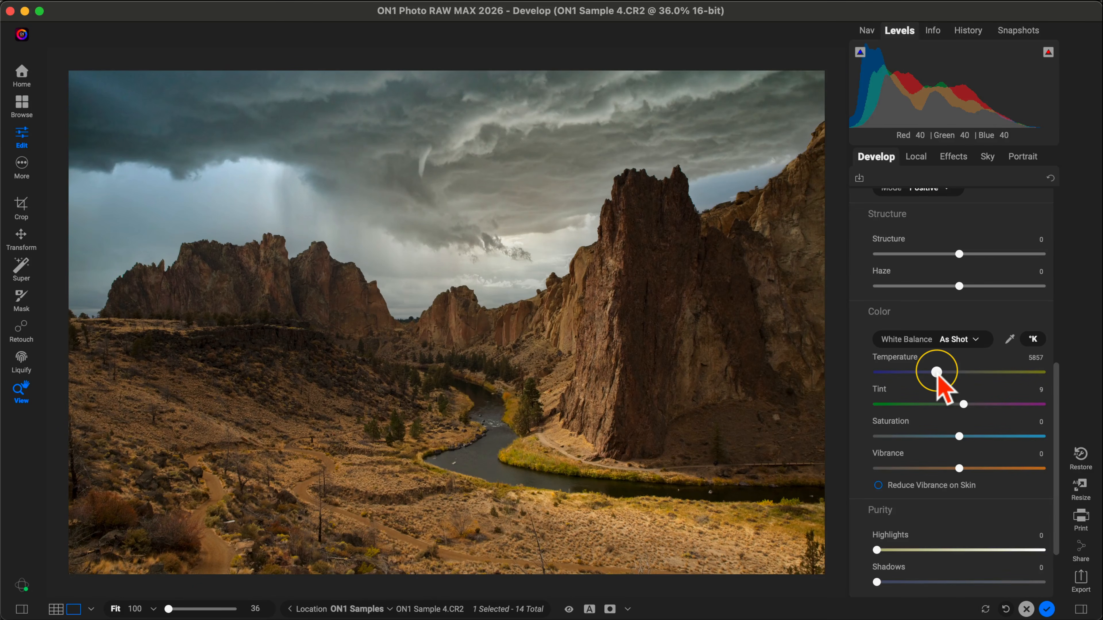
pyautogui.moveTo(938, 374); pyautogui.dragTo(923, 373)
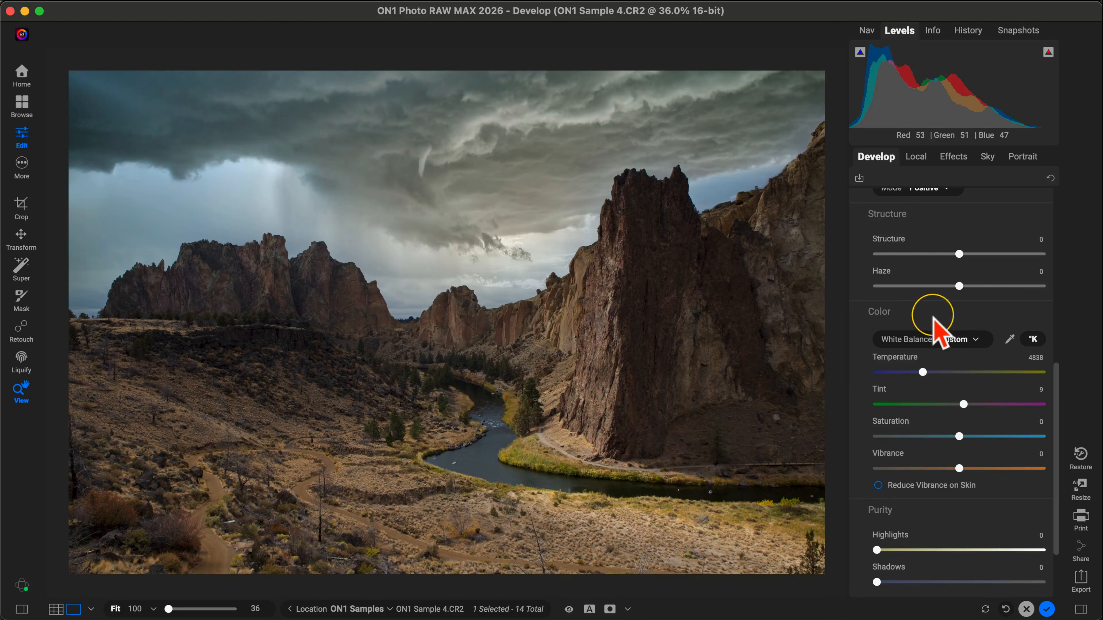
# Step: Toggle the edit preview off and on to compare the original canyon photo with the edited version
pyautogui.scroll(6, 941, 322)
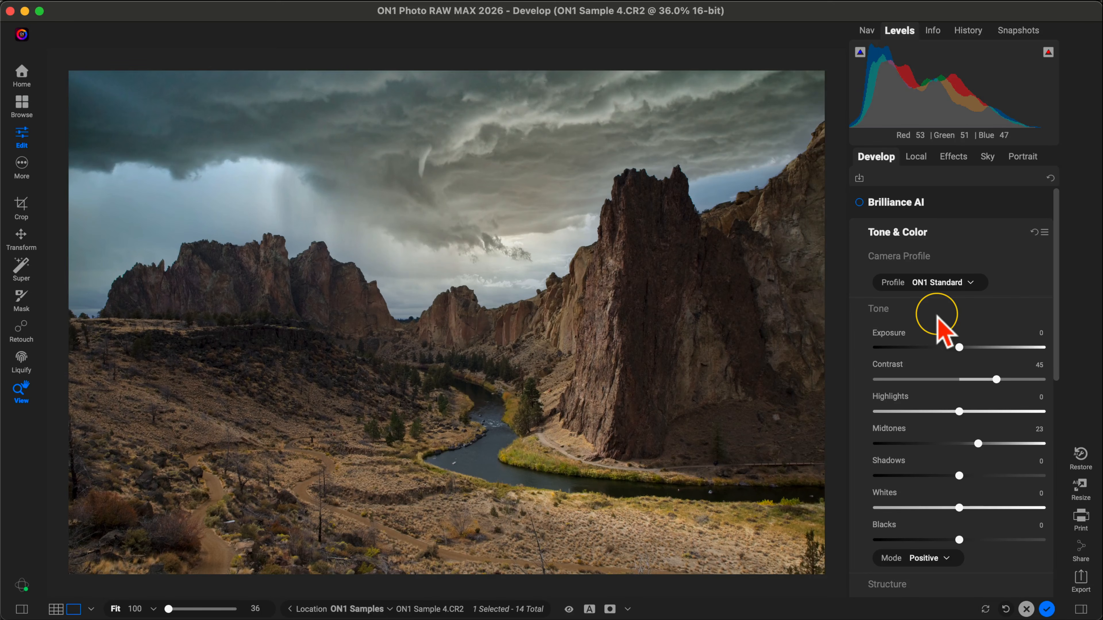
pyautogui.press('super+p')
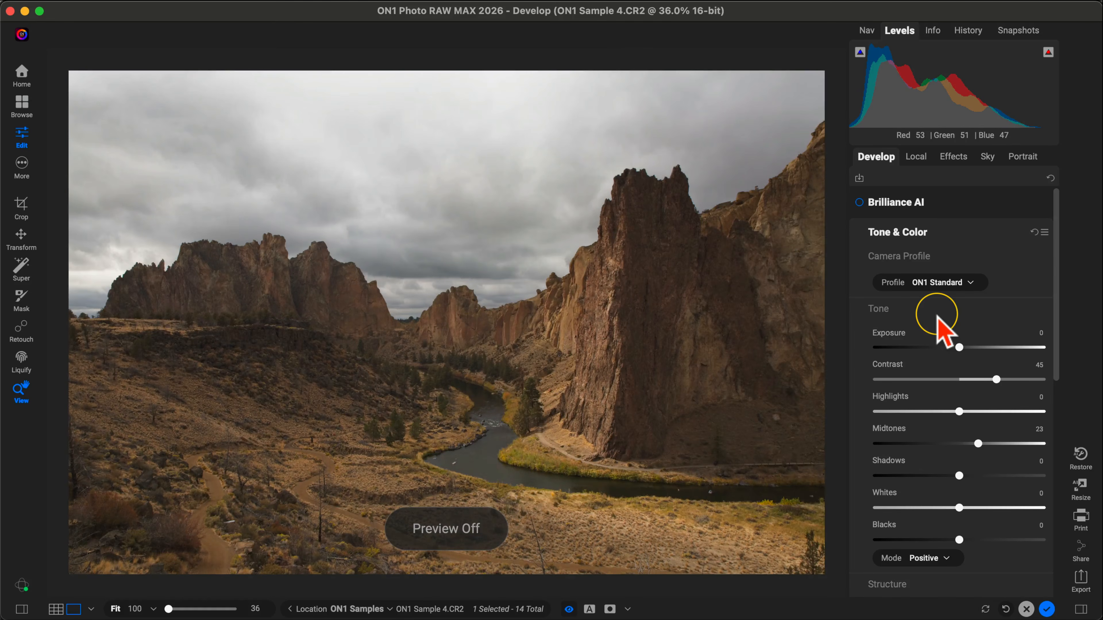
pyautogui.press('super+p')
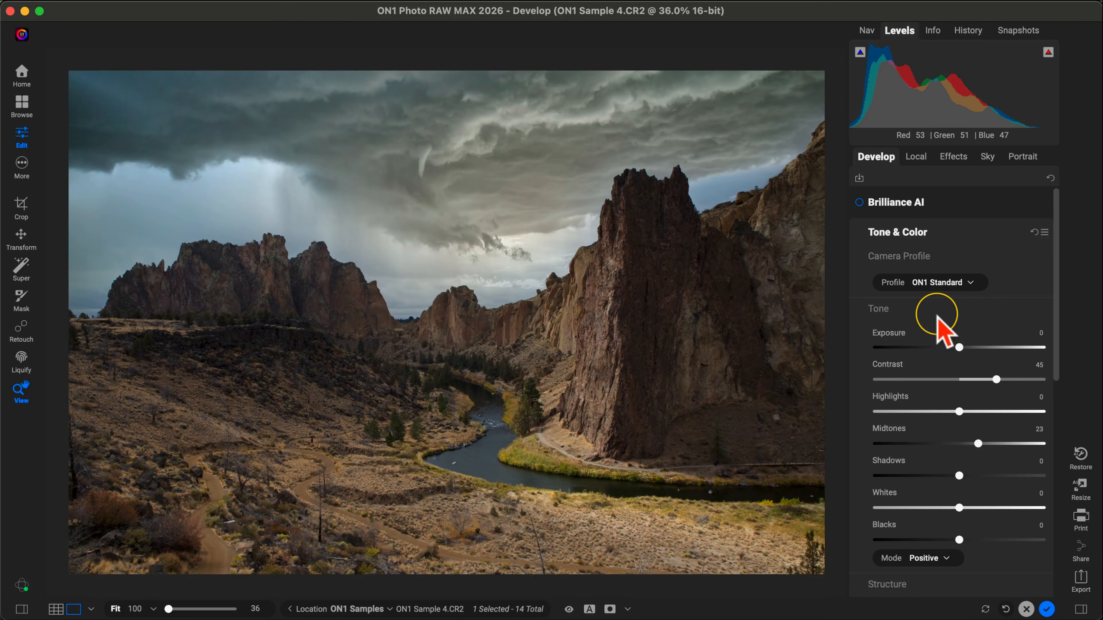
pyautogui.press('super+p')
pyautogui.press('super+p')
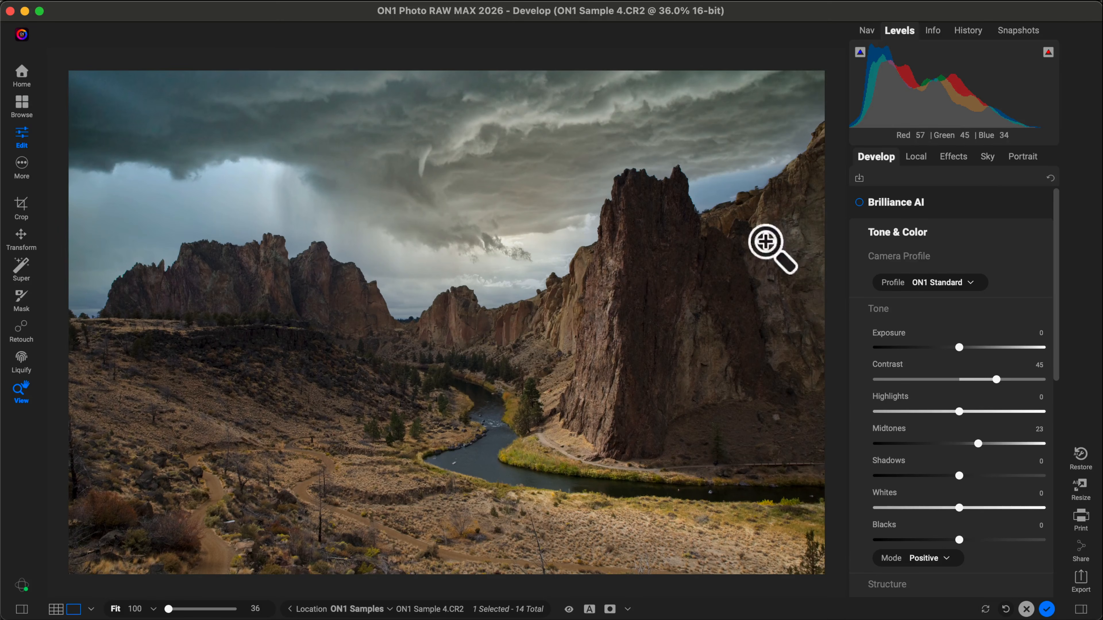
# Step: Add a Glow effect filter in the Darker style, set its Opacity to 85, and toggle it off and on to compare
pyautogui.click(947, 166)
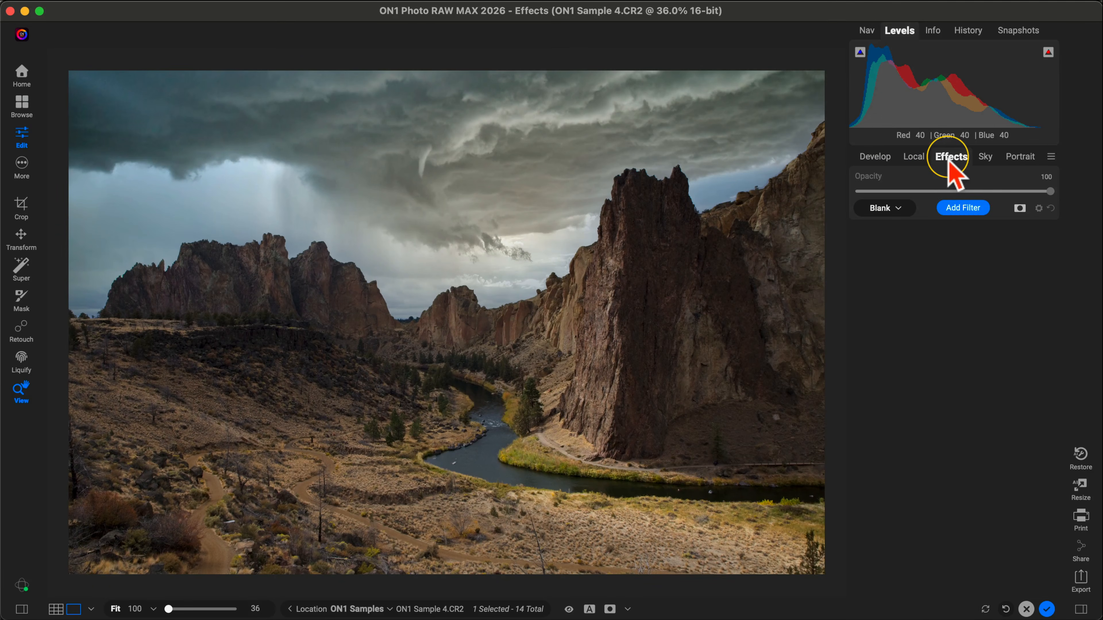
pyautogui.click(964, 209)
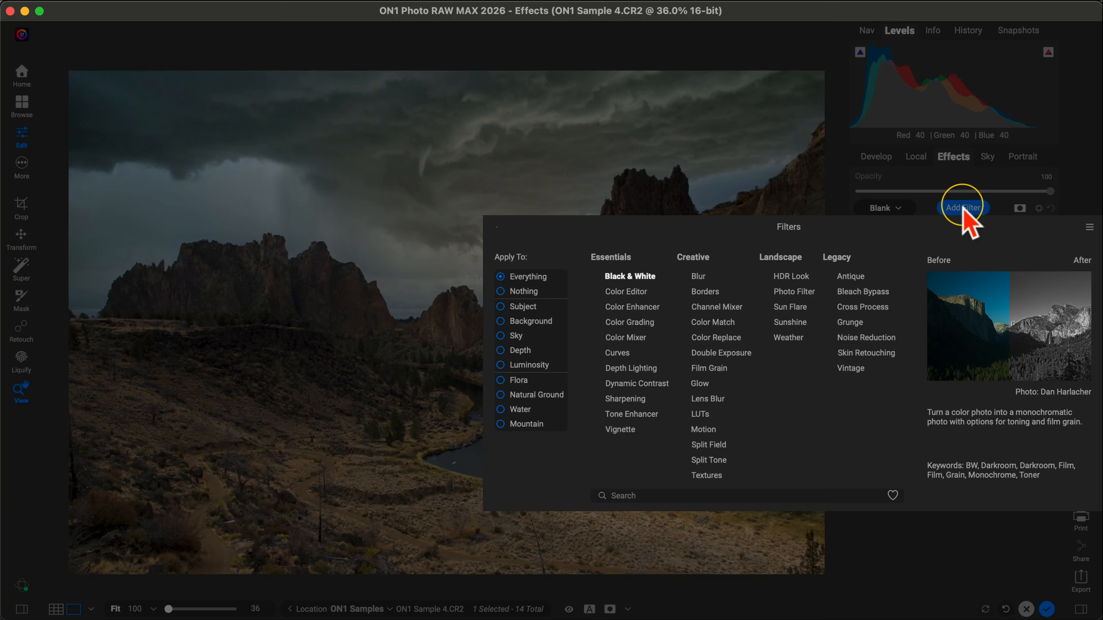
pyautogui.click(699, 384)
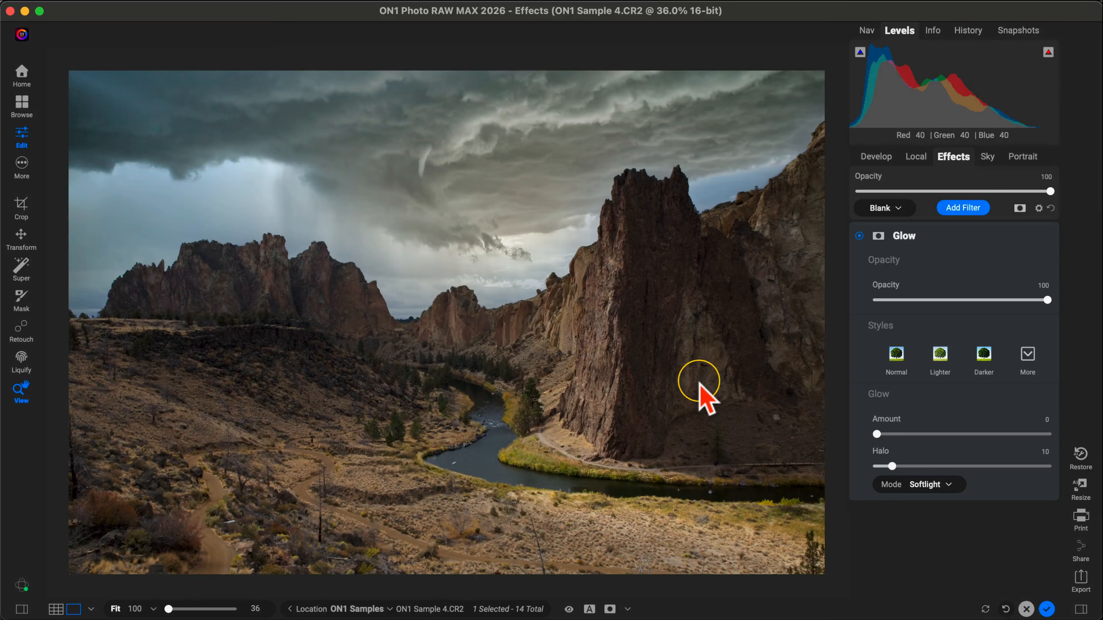
pyautogui.click(985, 360)
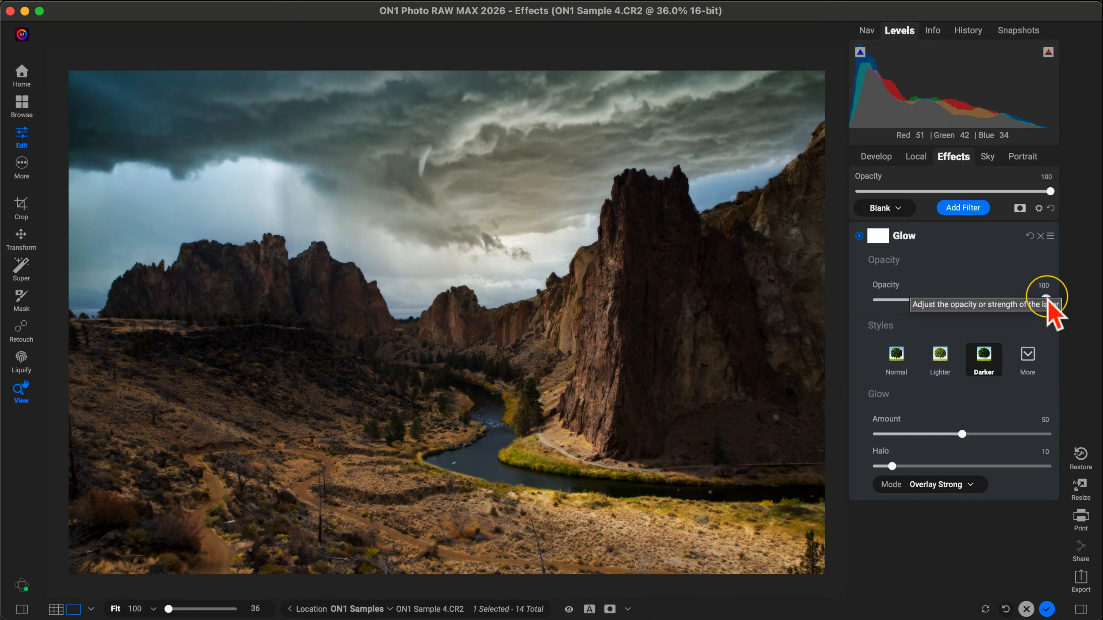
pyautogui.moveTo(1049, 300); pyautogui.dragTo(1022, 315)
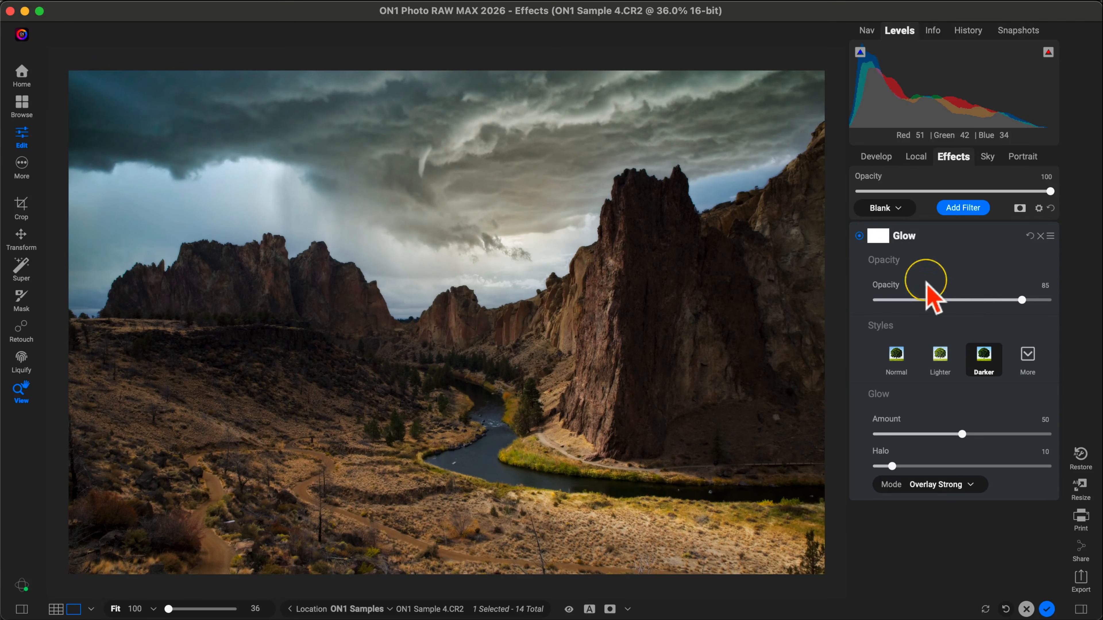
pyautogui.click(858, 235)
pyautogui.click(858, 235)
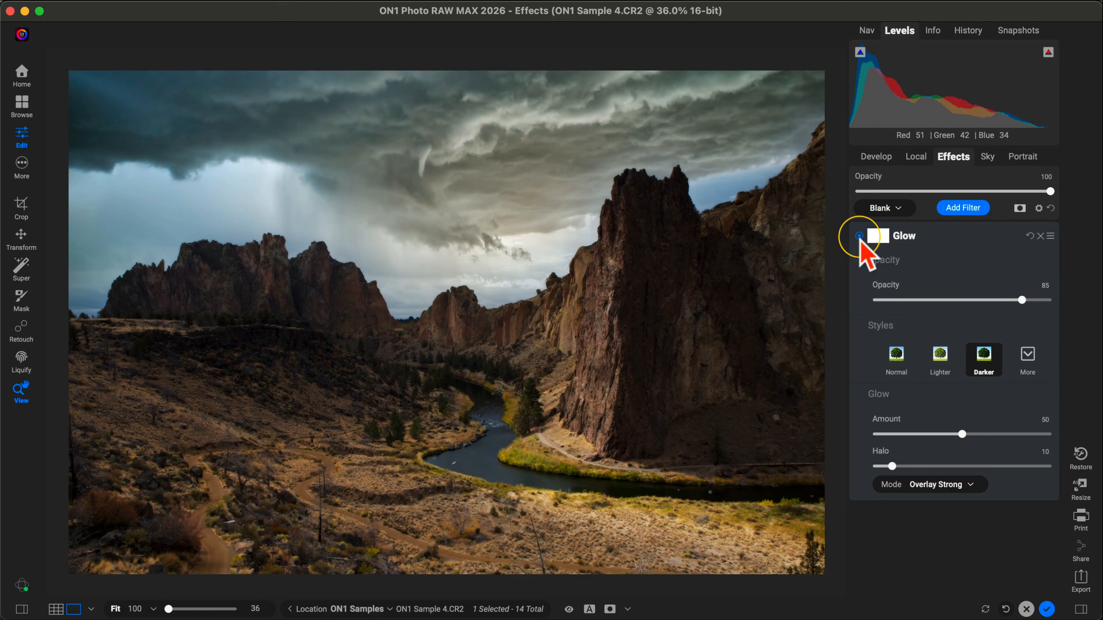
# Step: Try a LUTs filter over the whole photo, preview its additional styles, and remove the filter
pyautogui.click(969, 209)
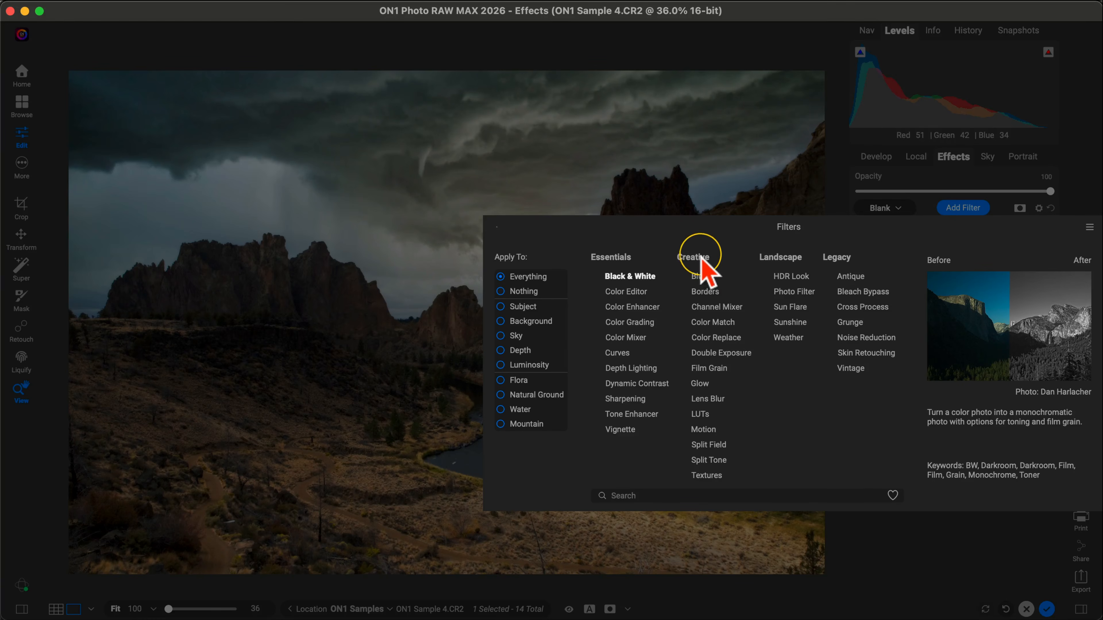
pyautogui.click(700, 415)
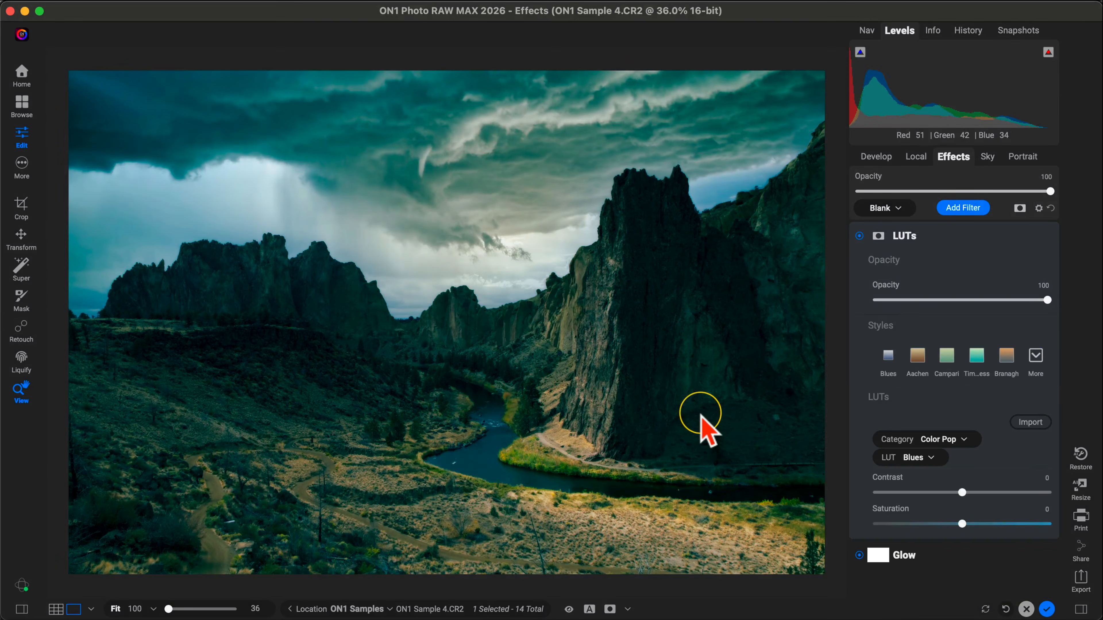
pyautogui.click(1040, 364)
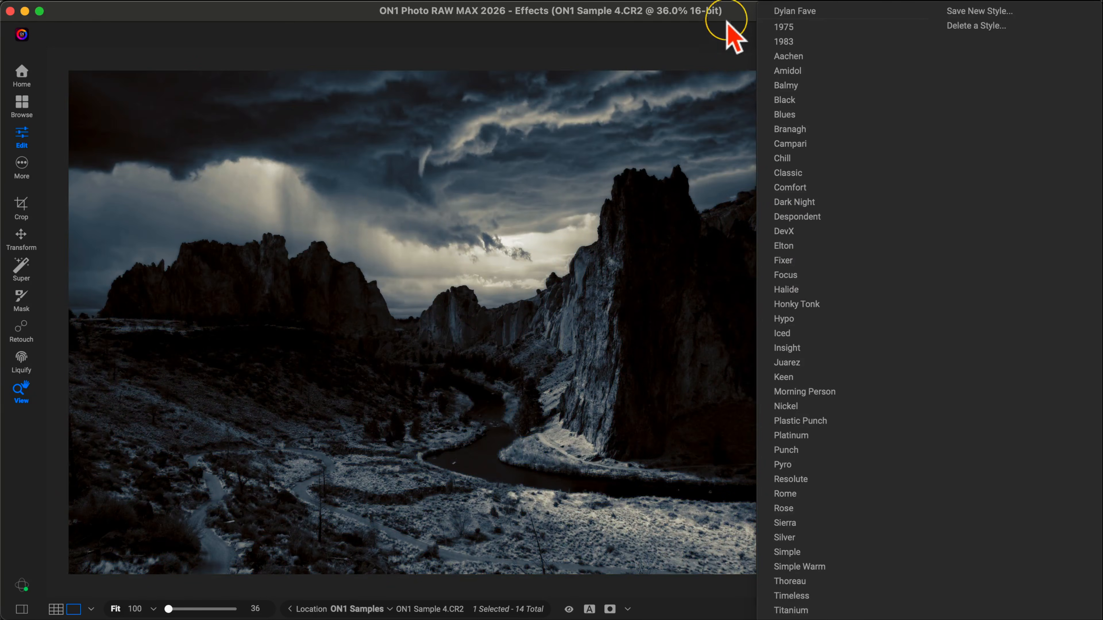
pyautogui.click(736, 29)
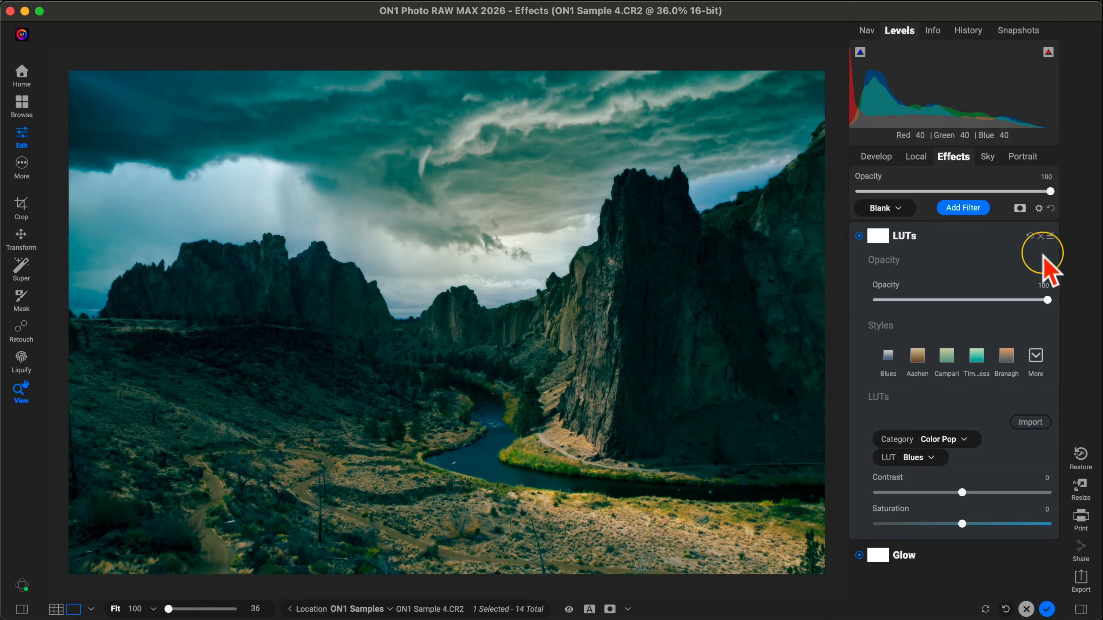
pyautogui.click(1042, 237)
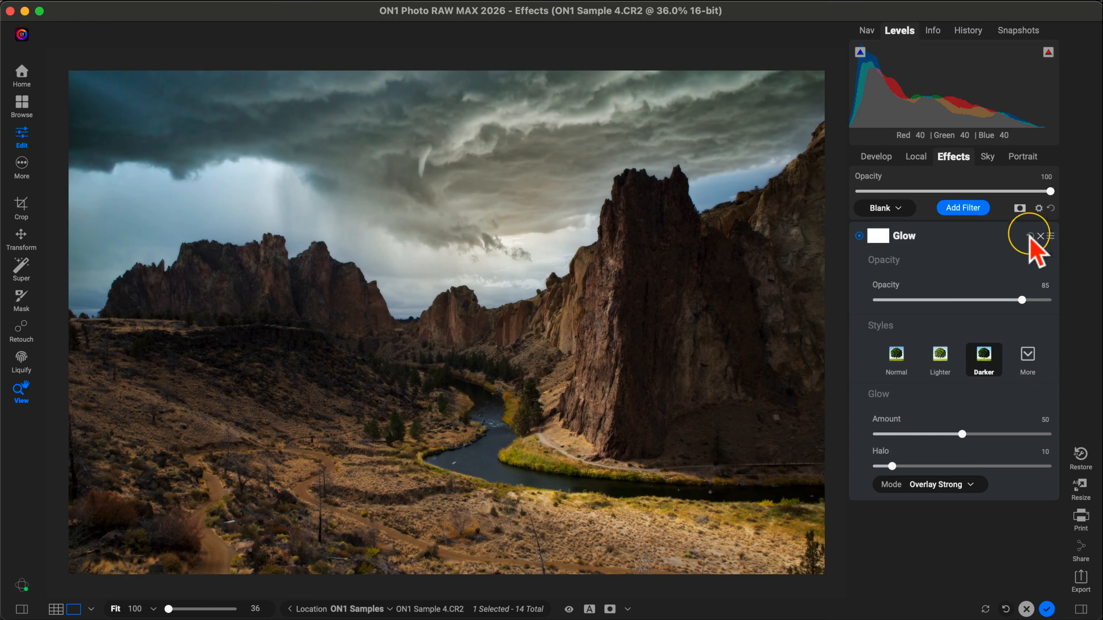
pyautogui.click(967, 207)
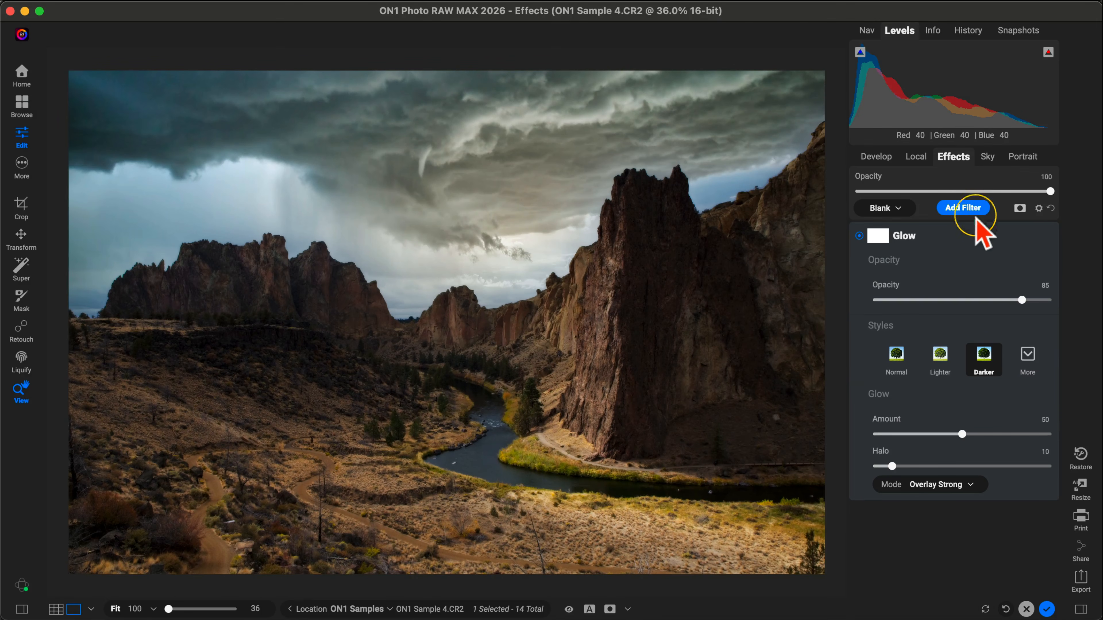
pyautogui.click(962, 207)
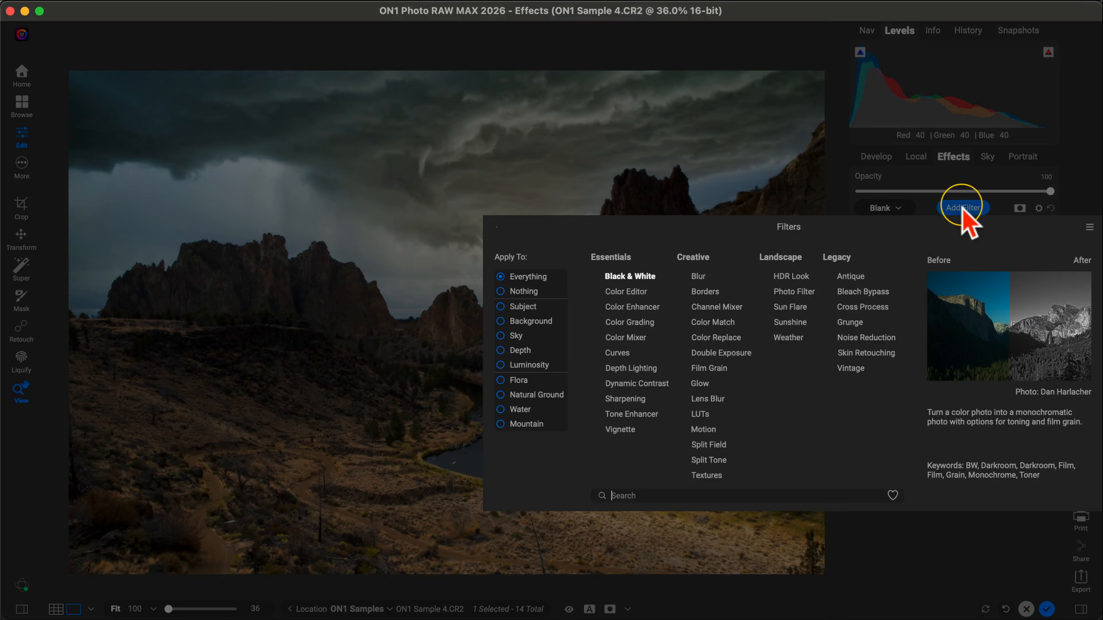
pyautogui.click(700, 414)
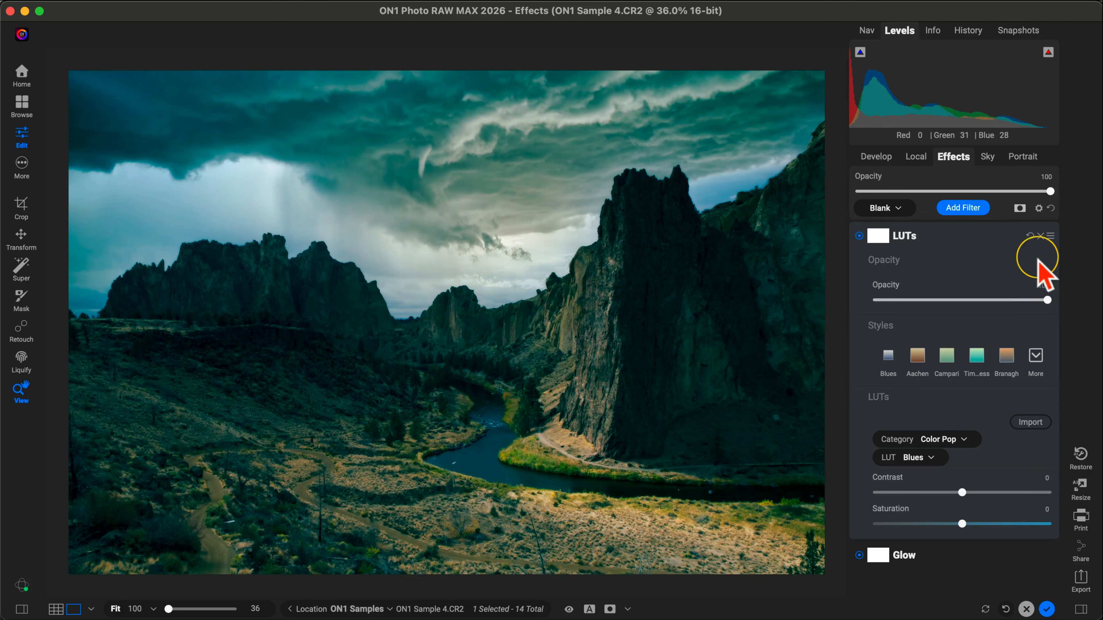
pyautogui.click(1040, 236)
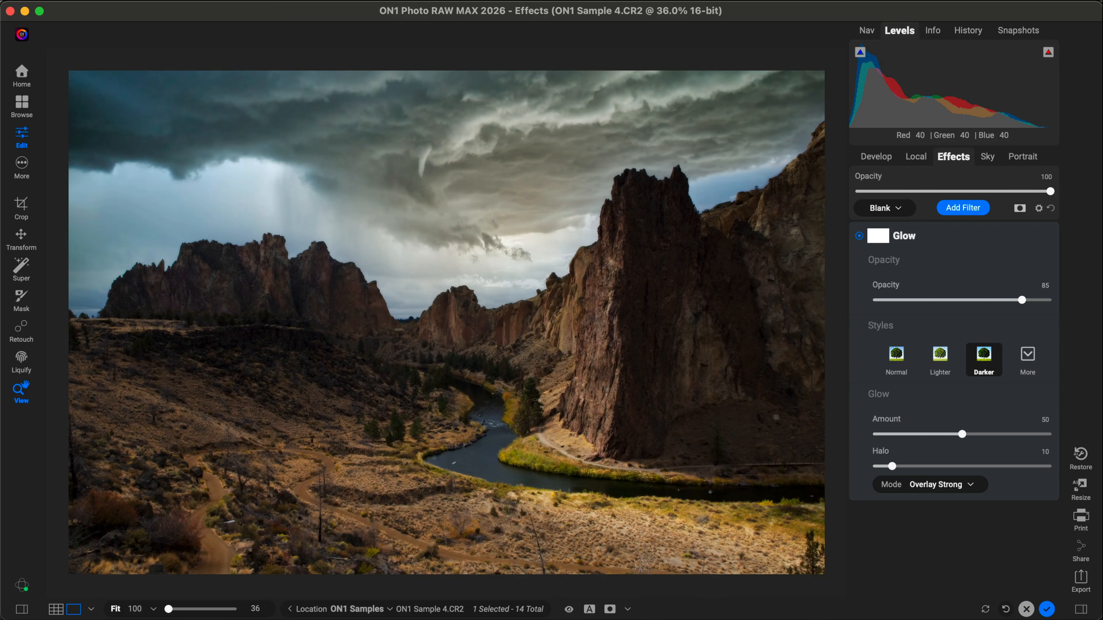
# Step: Compare the original and edited photo in a split before-and-after view, moving the divider across the image, and return to the normal view
pyautogui.click(589, 610)
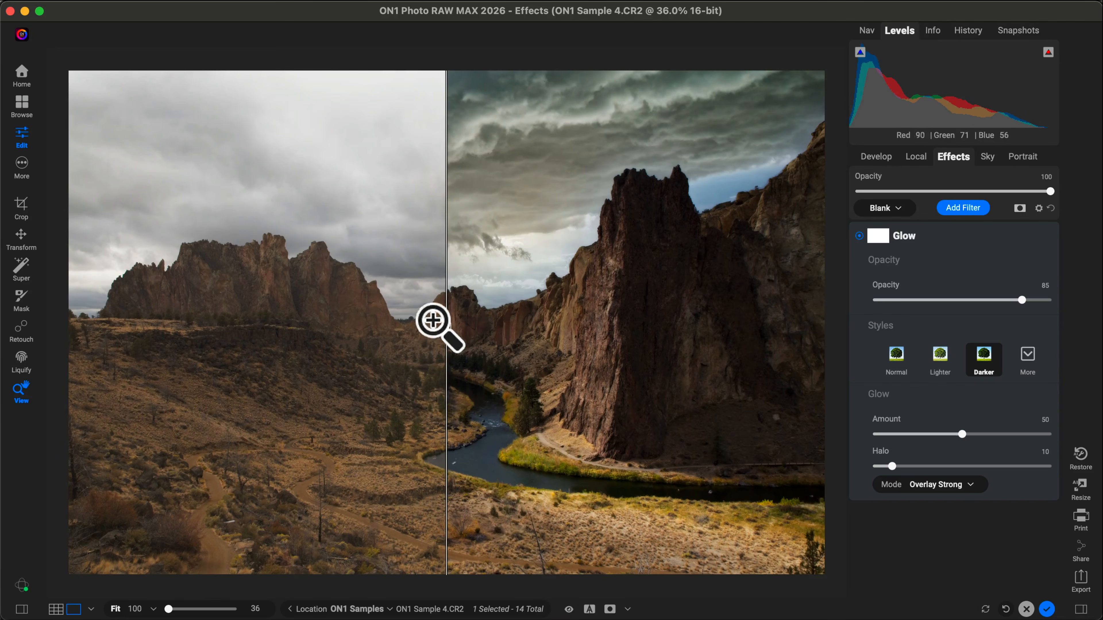
pyautogui.moveTo(446, 327); pyautogui.dragTo(101, 328)
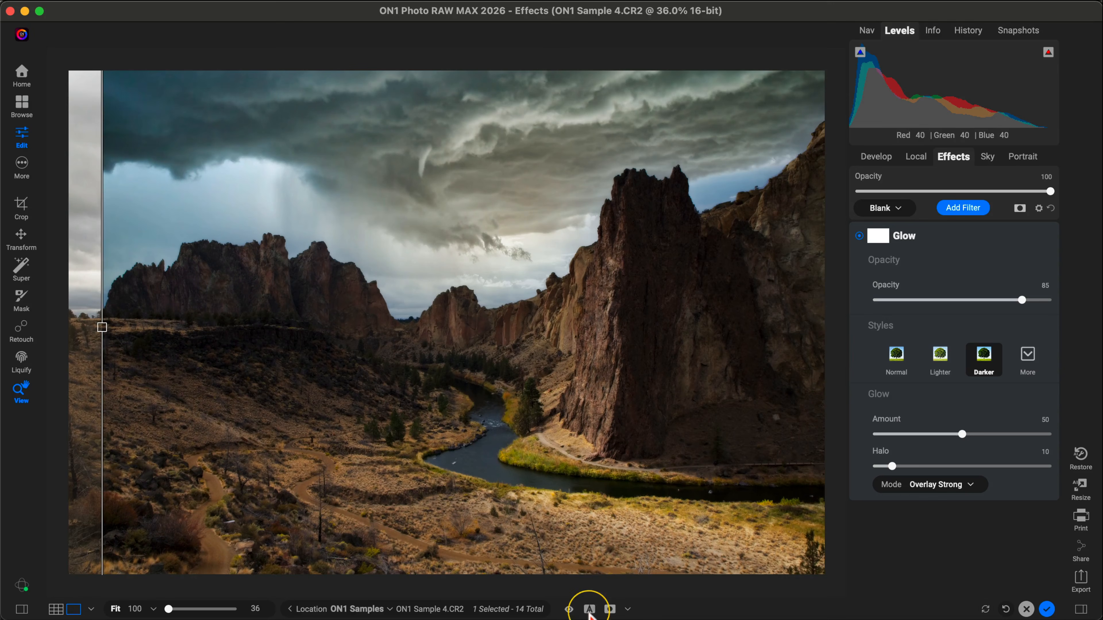
pyautogui.click(589, 609)
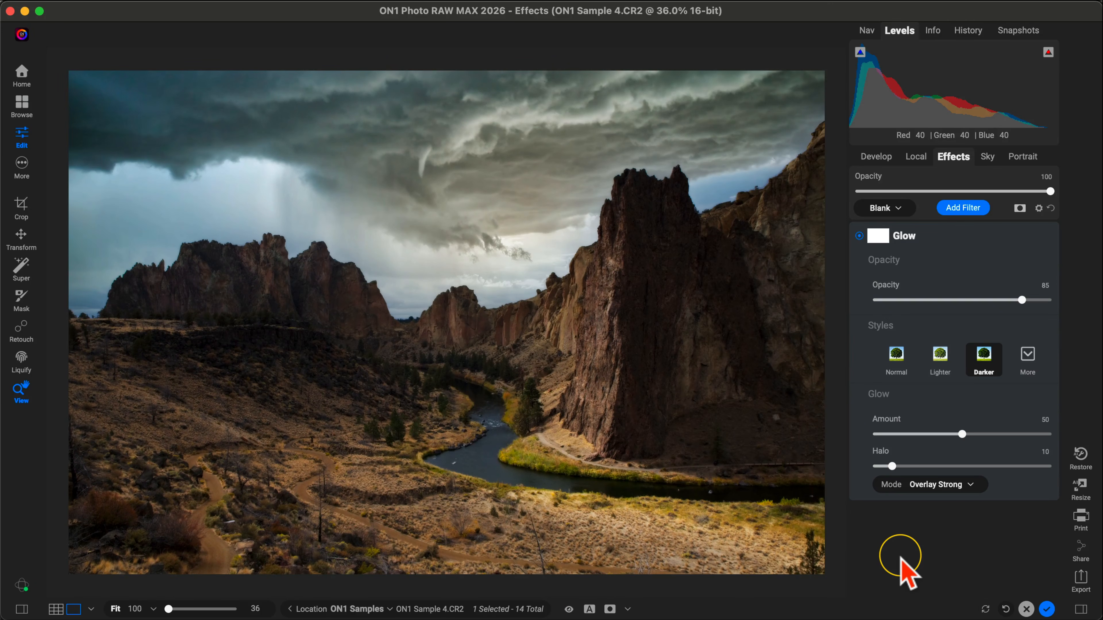